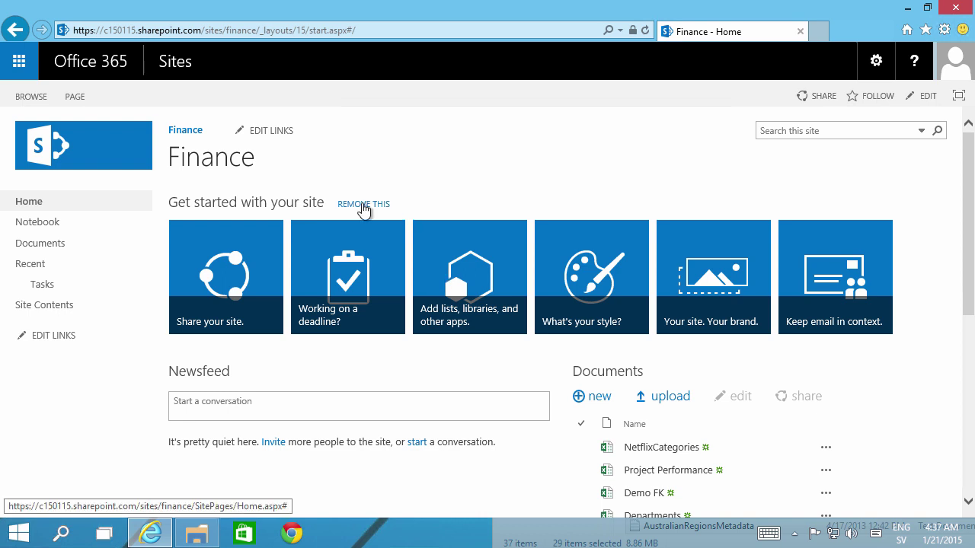
# Remove the Getting Started tiles for everyone and switch the Finance home page to edit mode
pyautogui.click(364, 206)
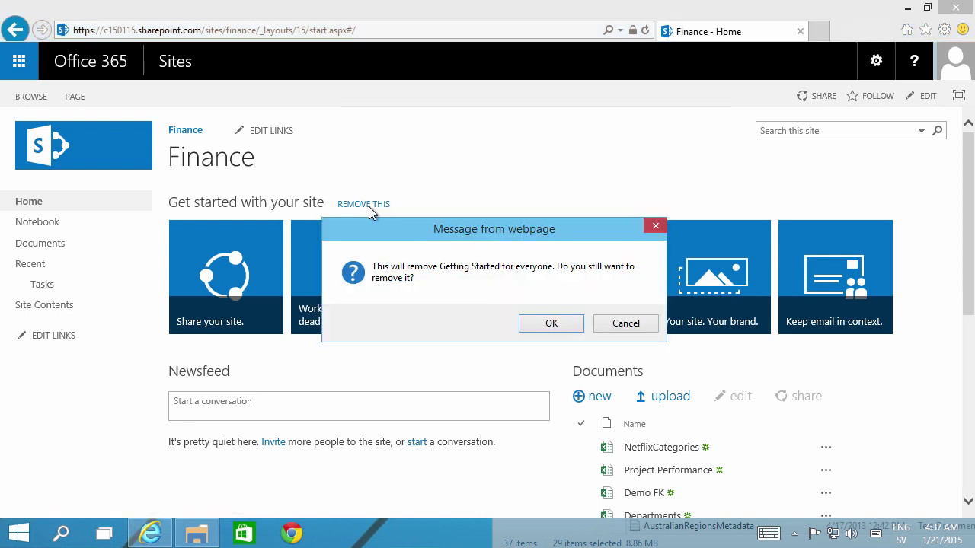
pyautogui.click(576, 325)
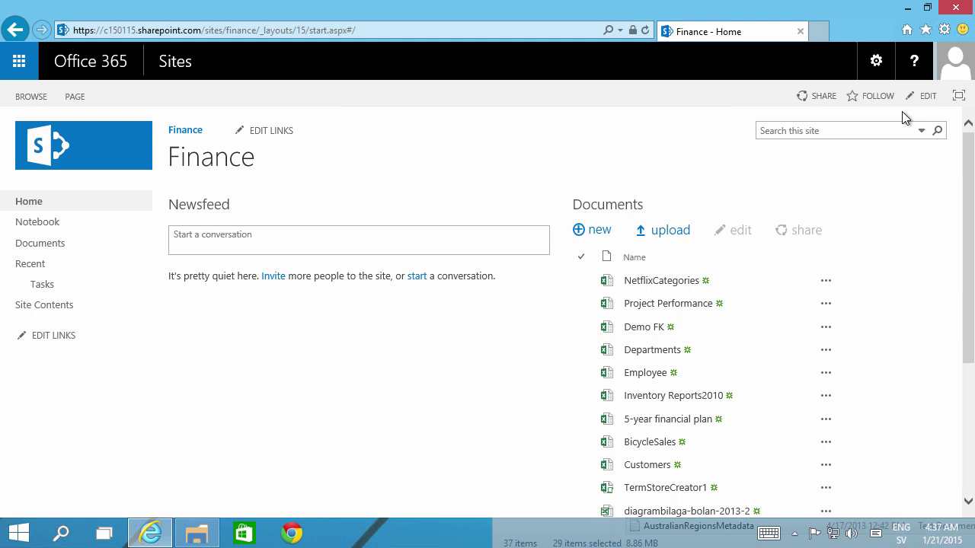
pyautogui.click(925, 98)
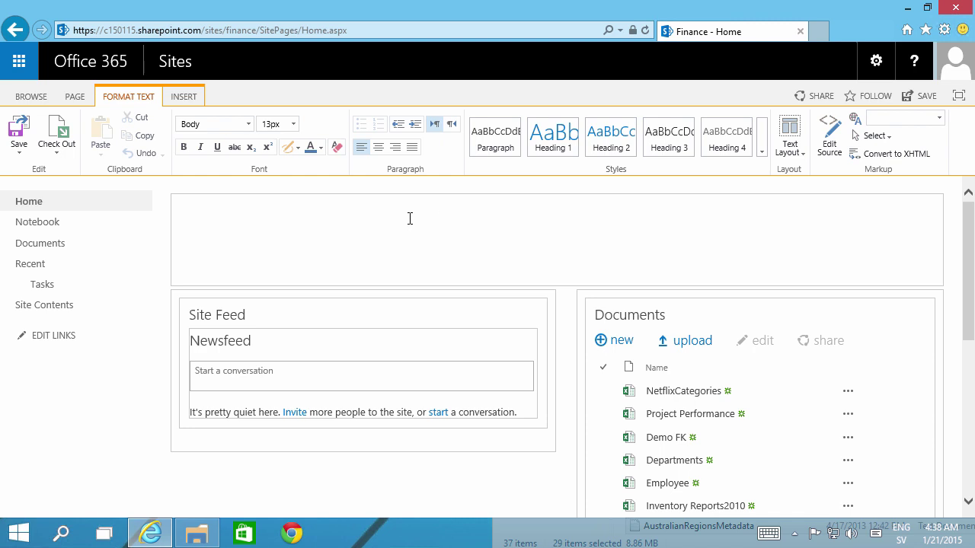
# Insert Logo.jpg from the Pictures folder at the top of the page, uploading it to Site Assets
pyautogui.click(323, 231)
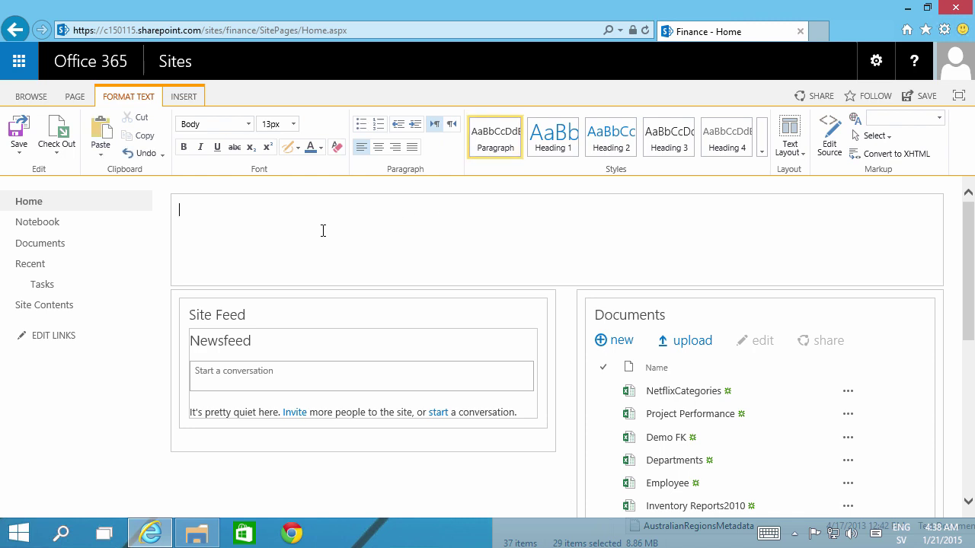
pyautogui.click(186, 98)
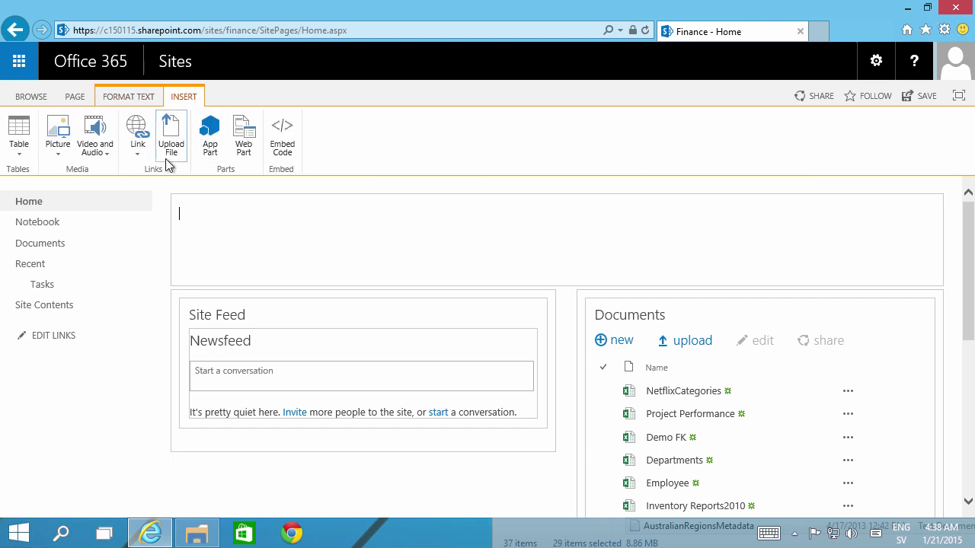
pyautogui.click(58, 153)
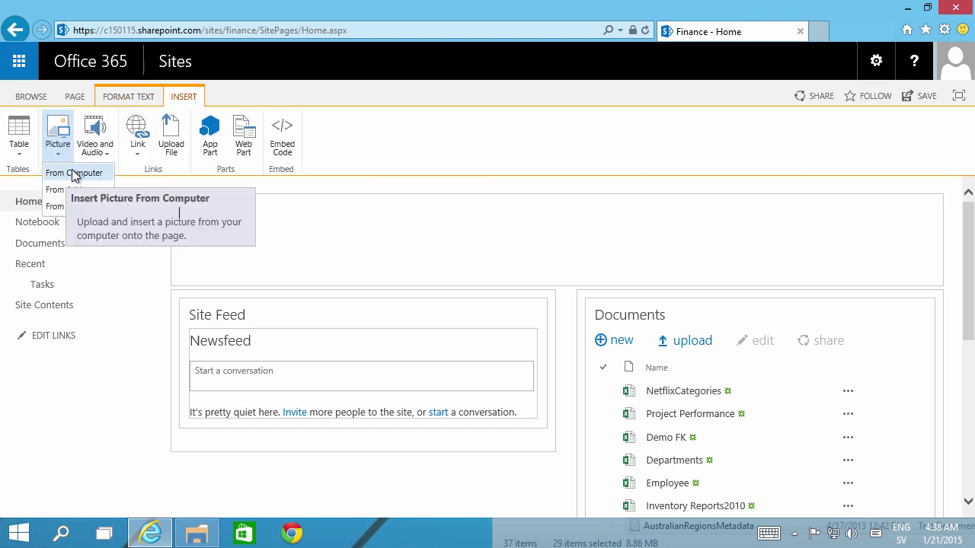
pyautogui.click(74, 174)
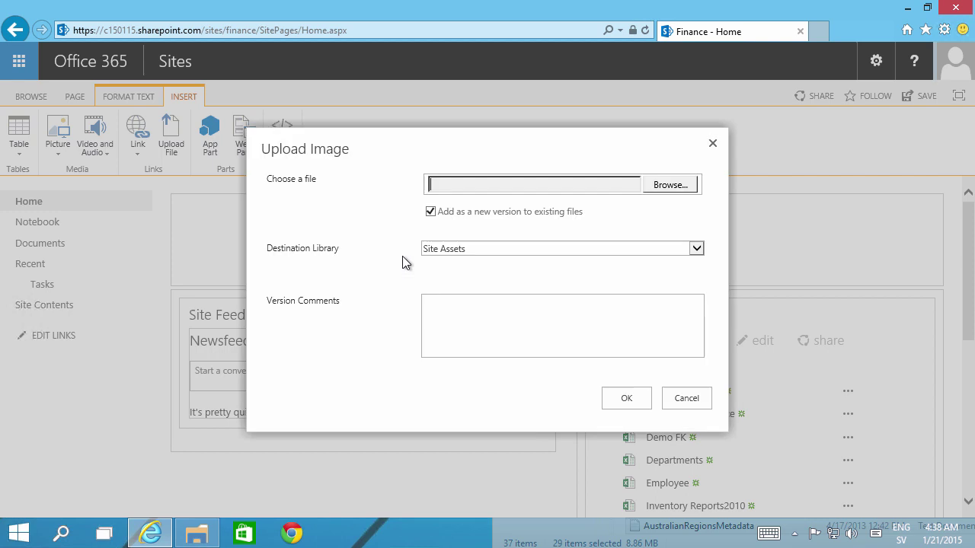
pyautogui.click(669, 188)
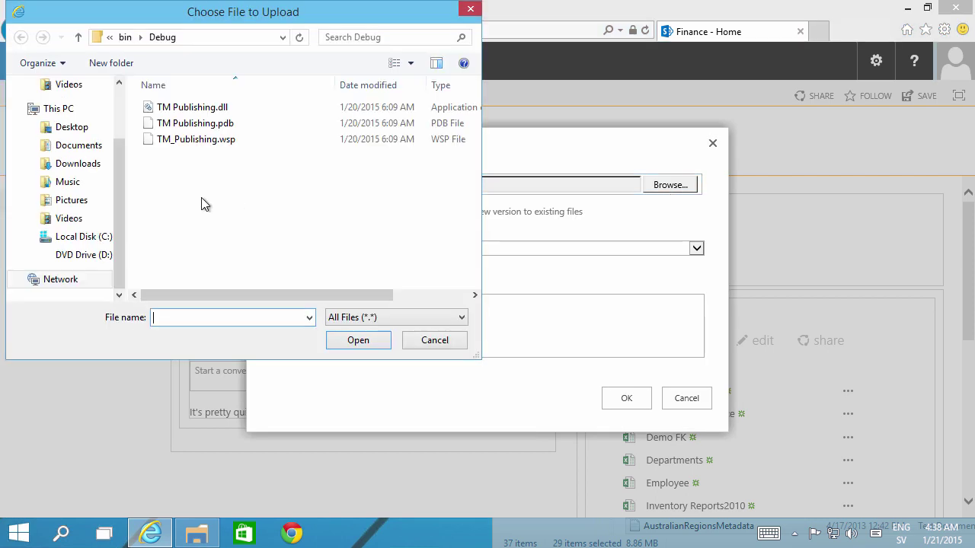
pyautogui.click(76, 204)
pyautogui.click(174, 133)
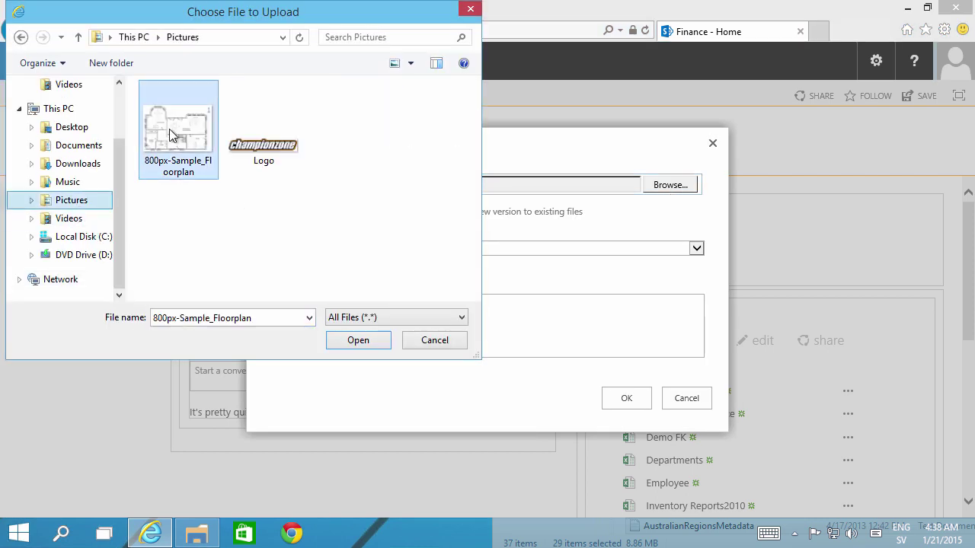
pyautogui.click(259, 143)
pyautogui.click(357, 340)
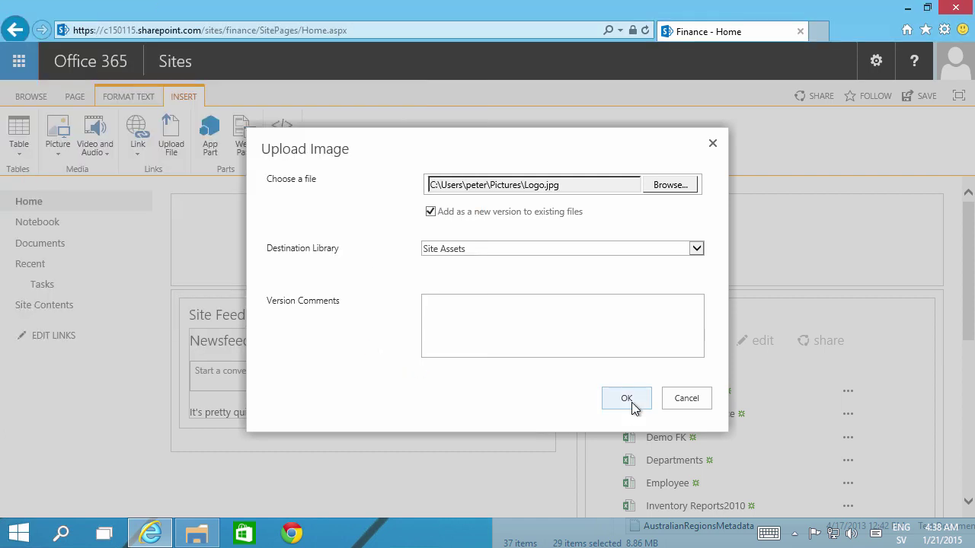
pyautogui.click(629, 400)
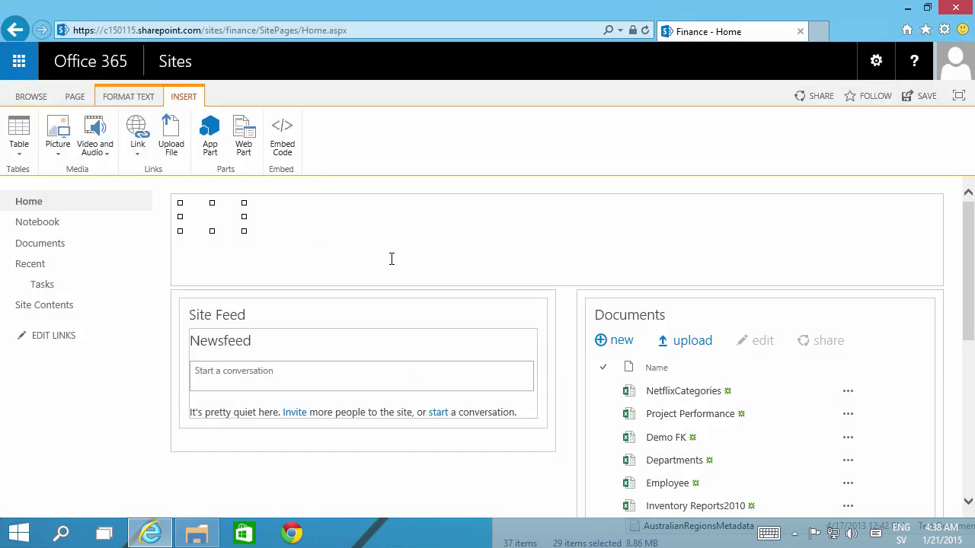
pyautogui.click(297, 267)
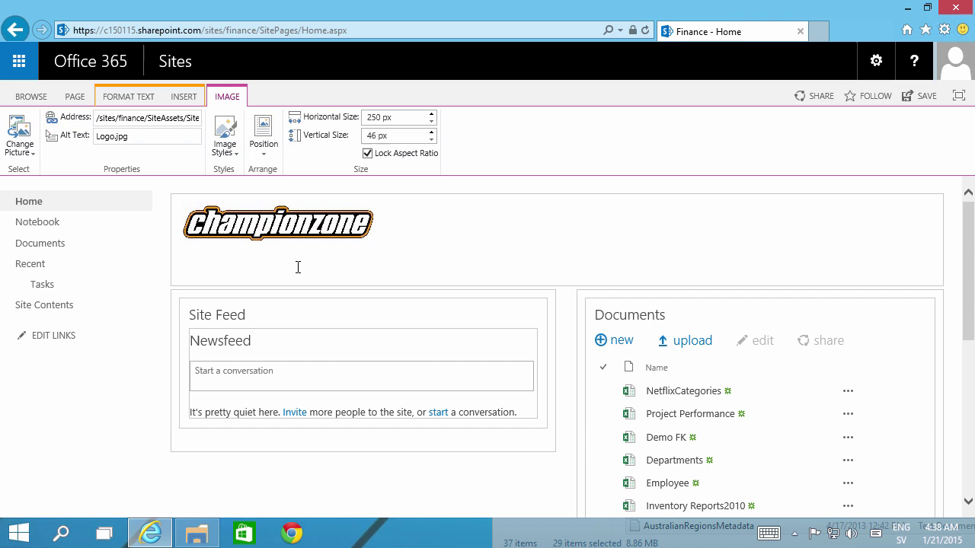
pyautogui.press('Return')
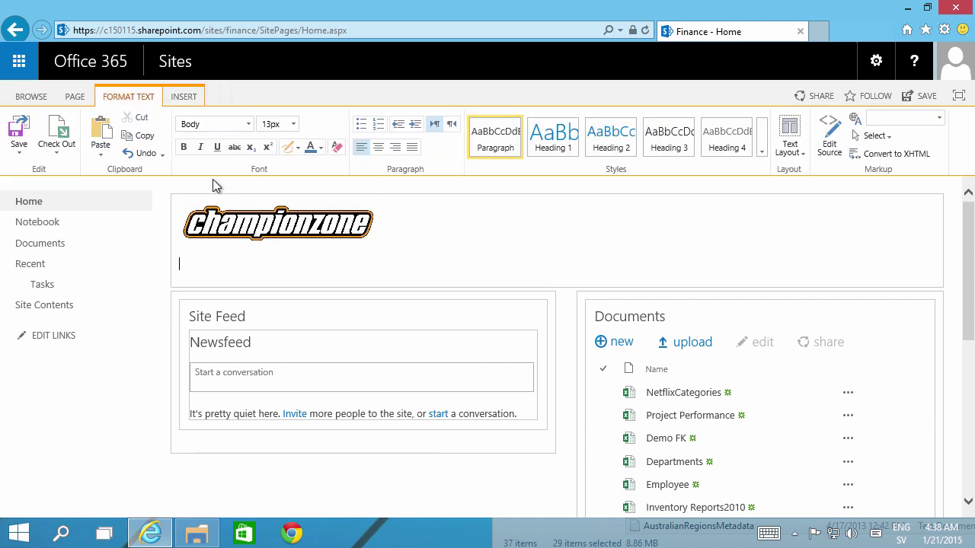
pyautogui.click(183, 96)
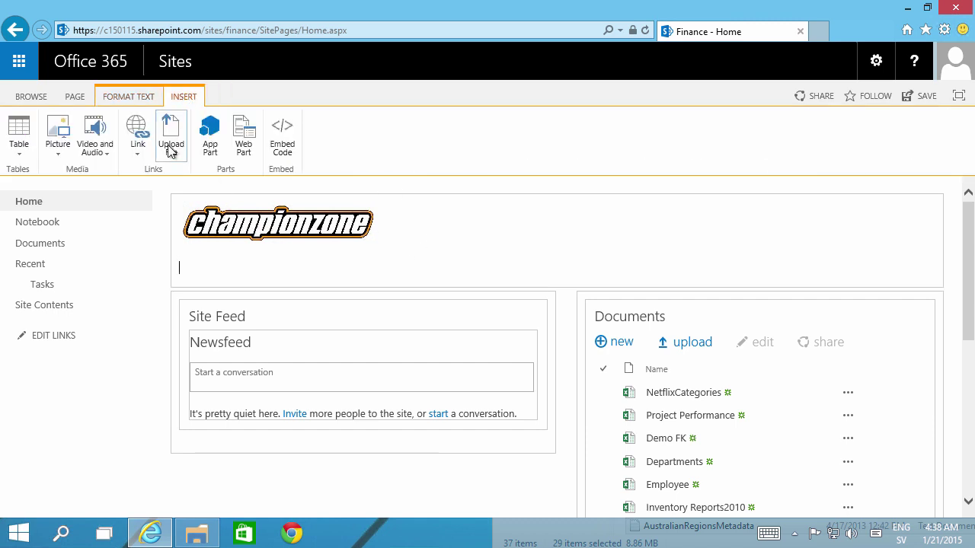
pyautogui.click(58, 141)
pyautogui.click(70, 173)
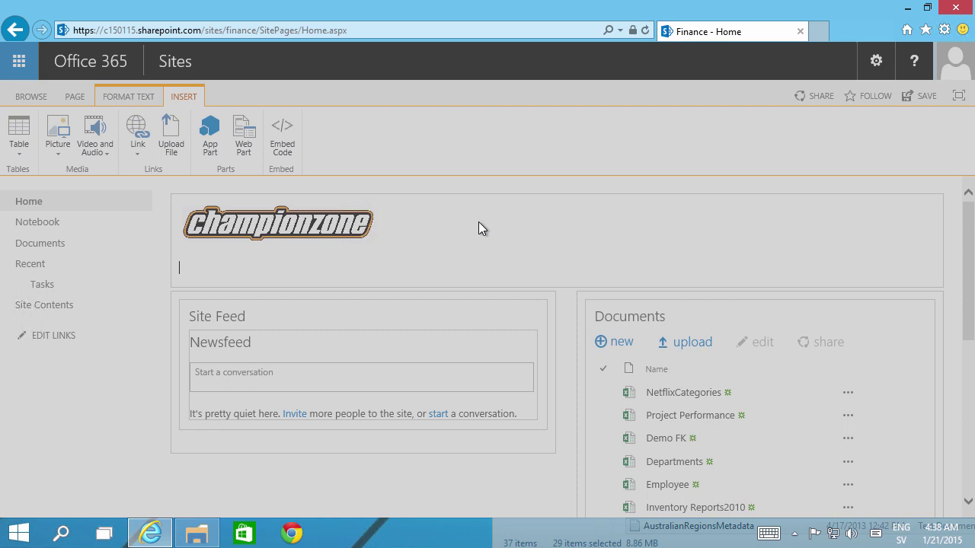
pyautogui.click(671, 185)
pyautogui.click(243, 149)
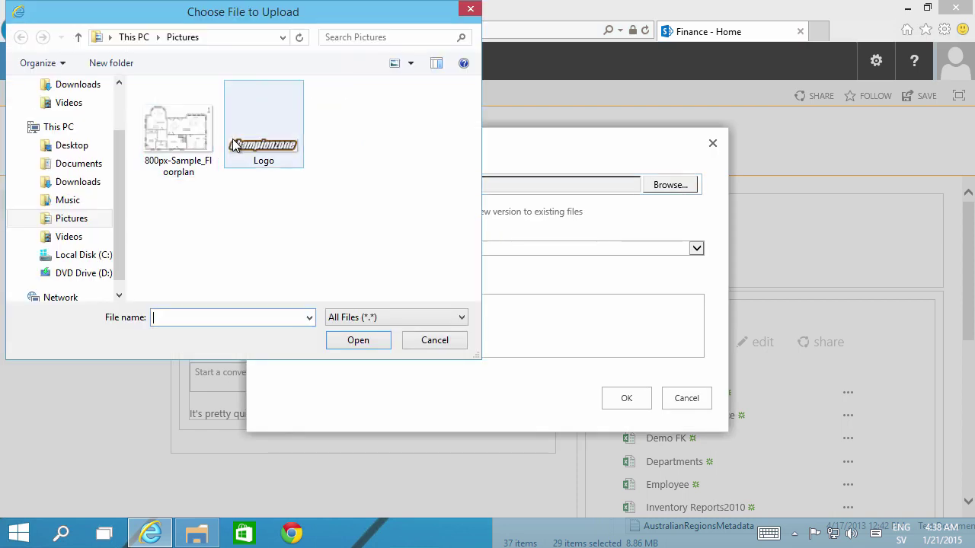
pyautogui.click(358, 343)
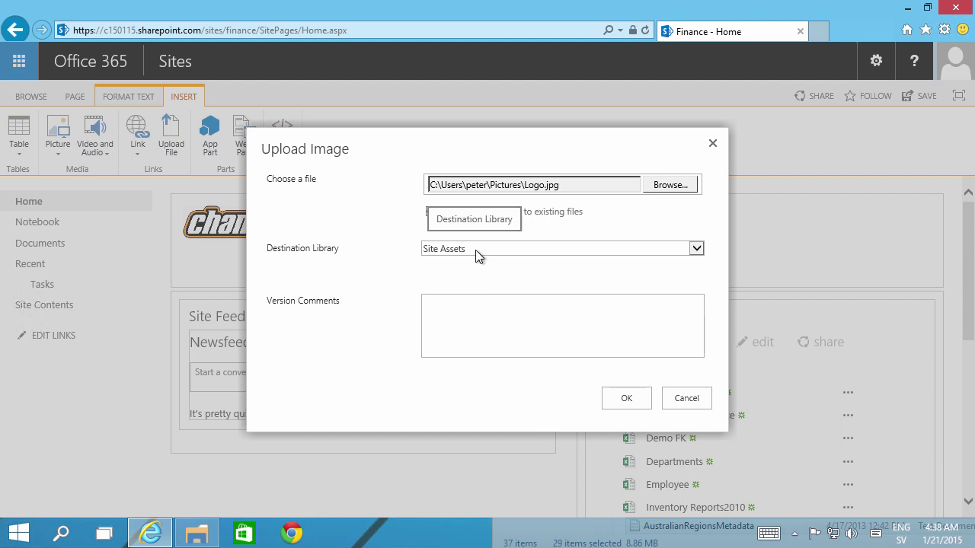
pyautogui.click(686, 398)
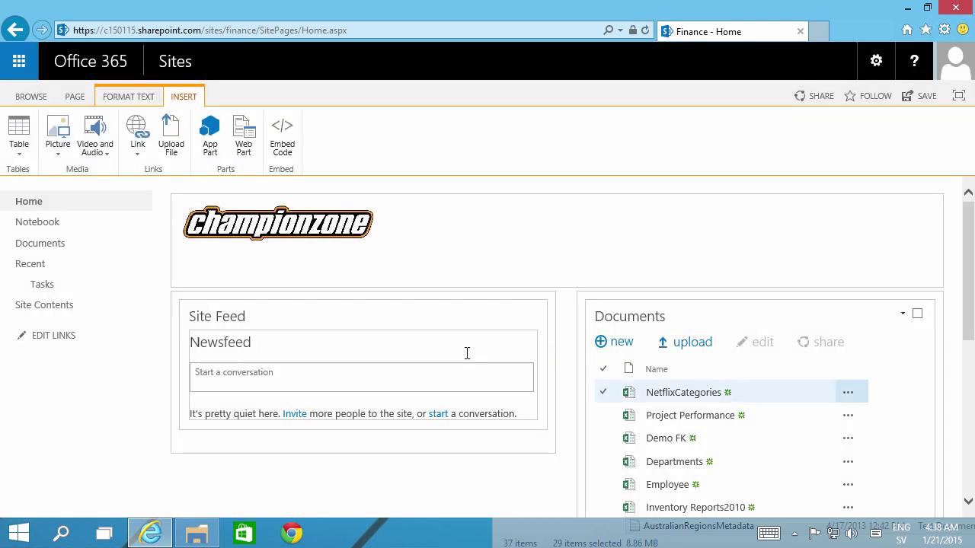
pyautogui.click(307, 220)
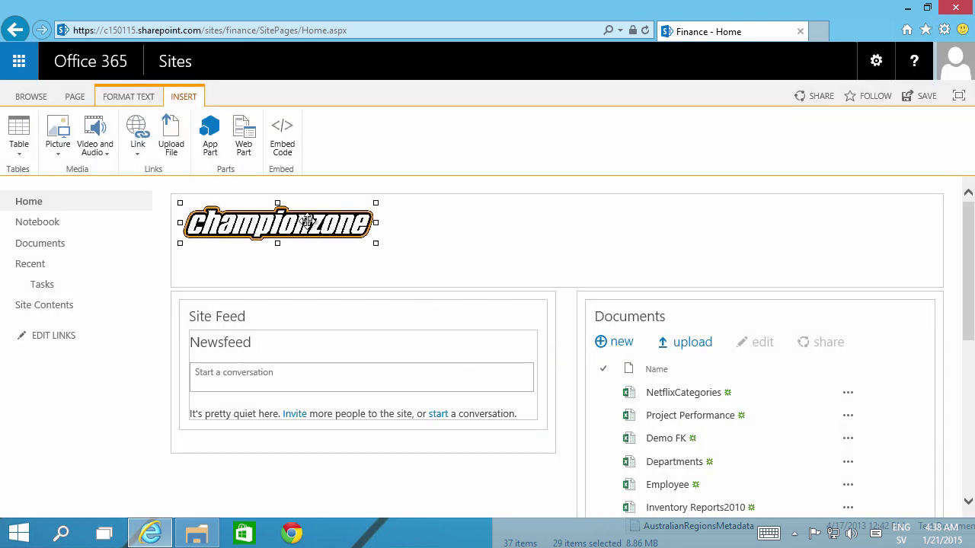
pyautogui.click(389, 231)
pyautogui.moveTo(375, 243); pyautogui.dragTo(409, 394)
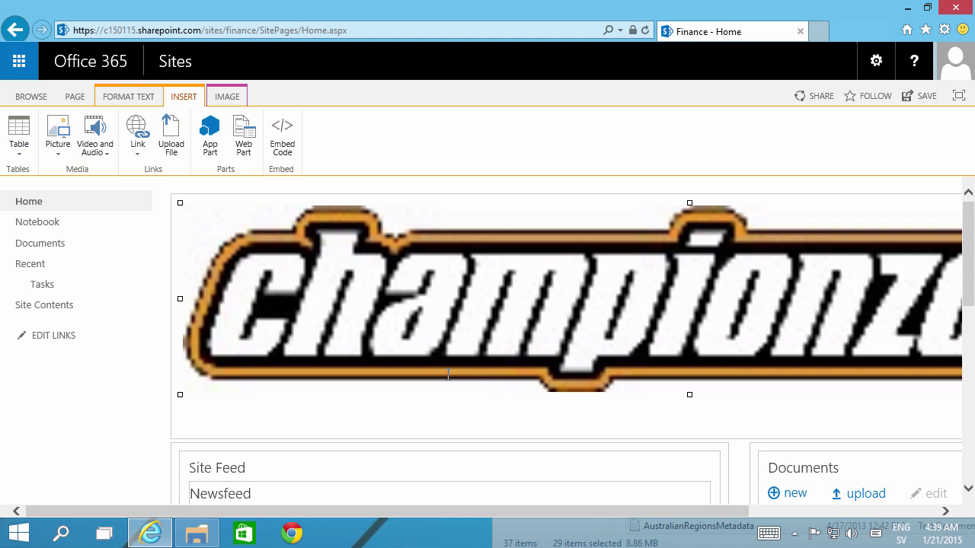
pyautogui.hotkey('ctrl', 'z')
pyautogui.click(341, 223)
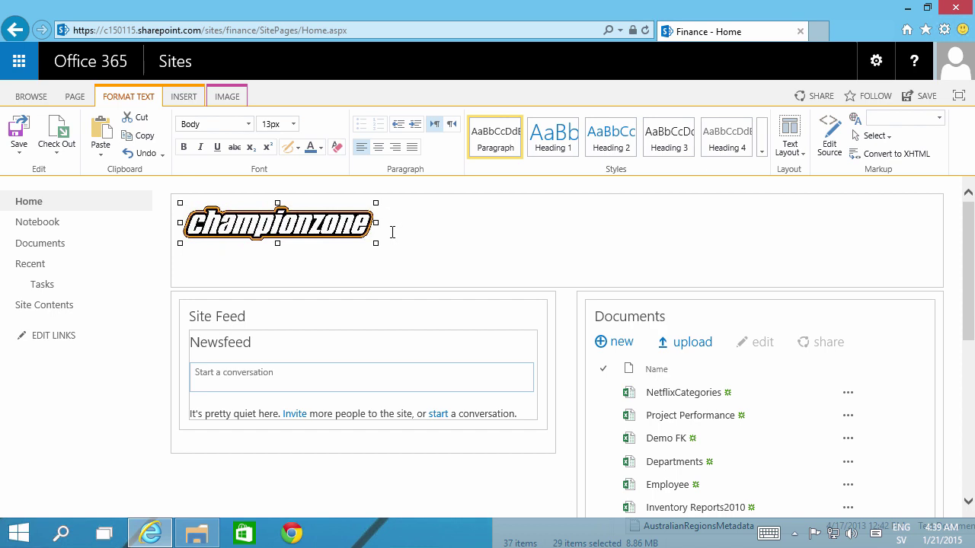
# Launch Paint and open the 800px-Sample_Floorplan image
pyautogui.press('super')
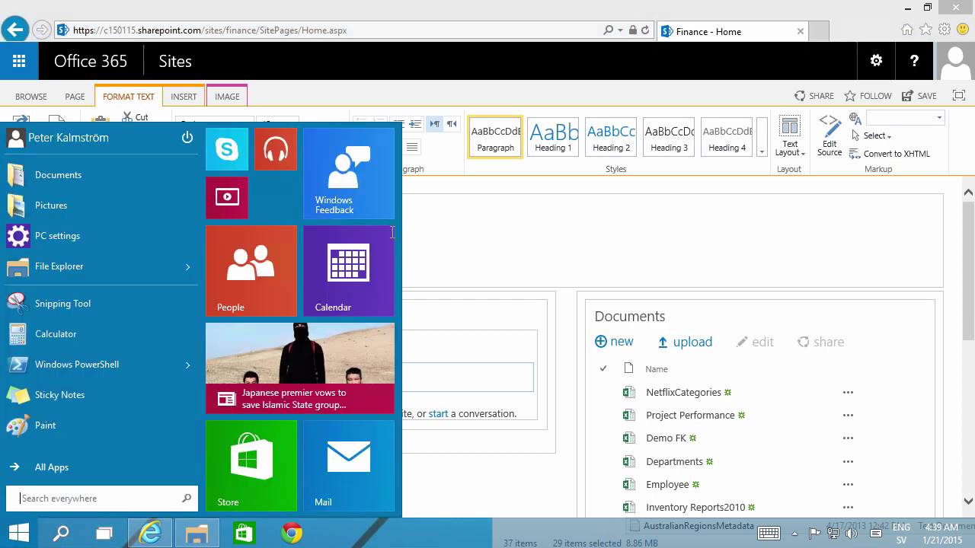
pyautogui.write('paint')
pyautogui.press('Return')
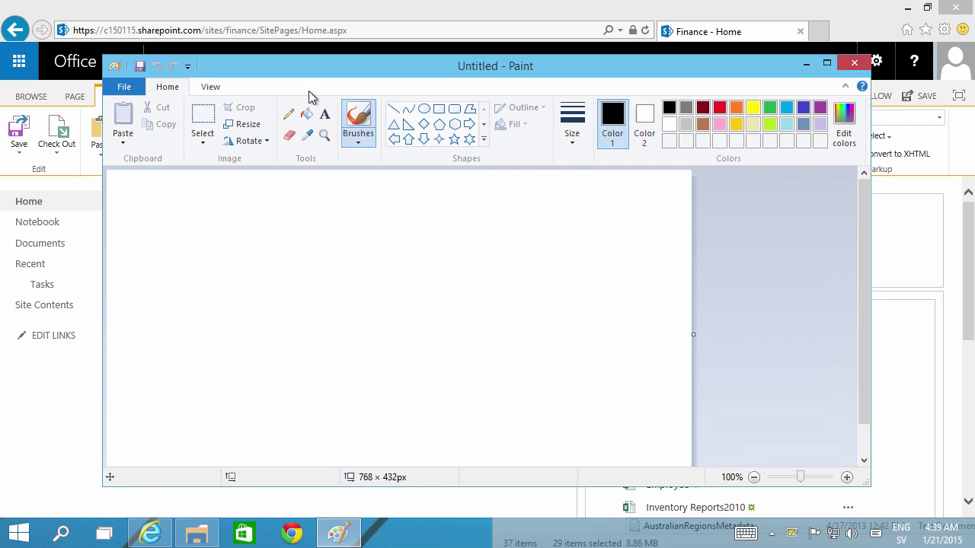
pyautogui.click(131, 88)
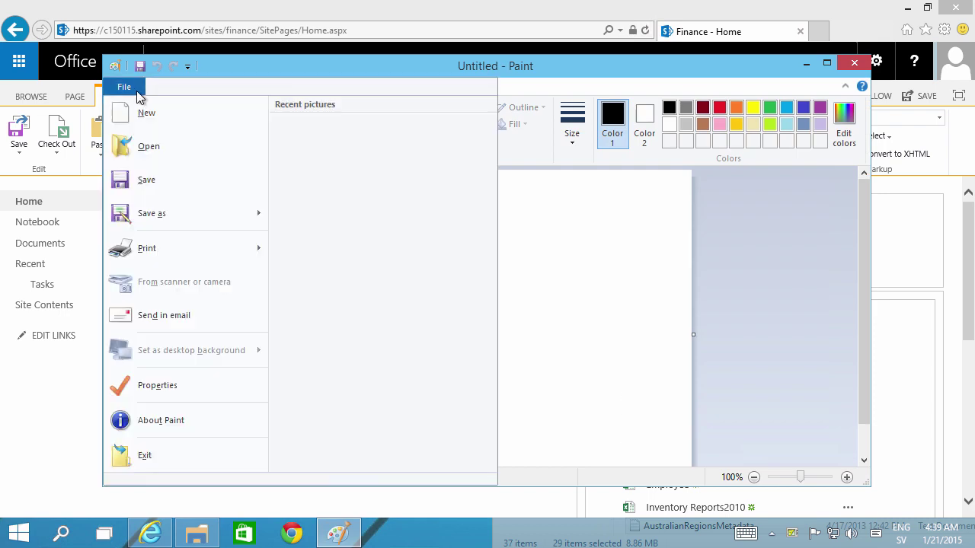
pyautogui.click(166, 152)
pyautogui.click(410, 222)
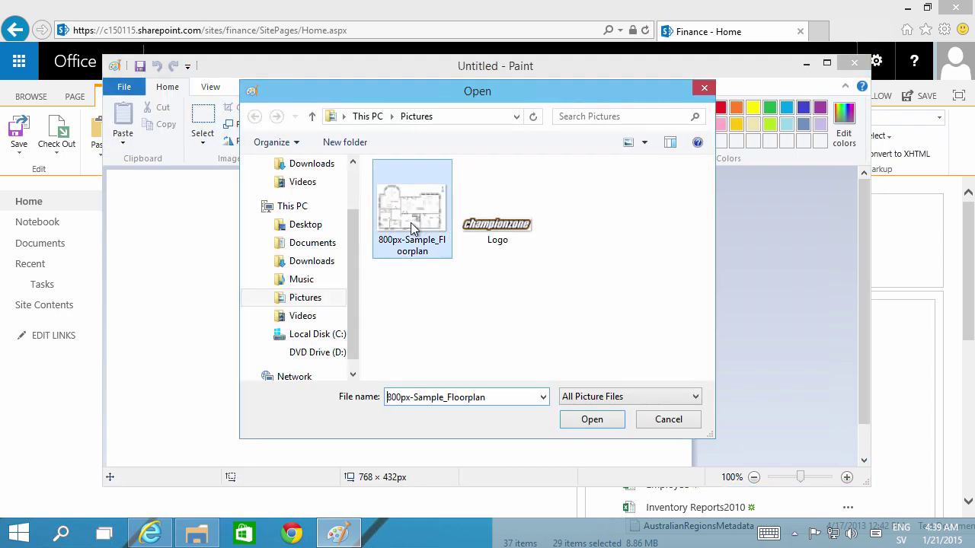
pyautogui.click(596, 419)
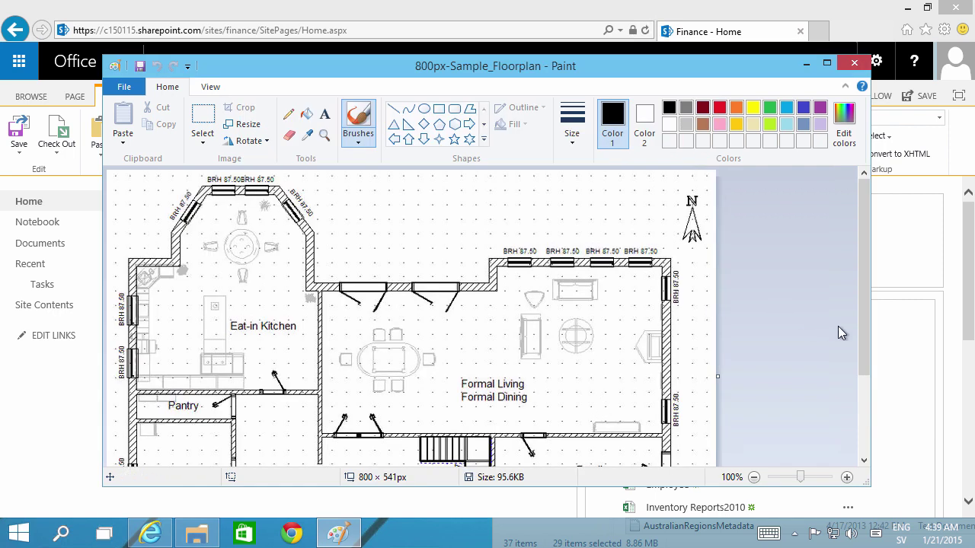
pyautogui.moveTo(863, 328)
pyautogui.mouseDown()
pyautogui.moveTo(888, 450)
pyautogui.moveTo(852, 289)
pyautogui.mouseUp()
# Resize the floorplan to 300 × 202 pixels, keeping aspect ratio, then close Paint
pyautogui.click(242, 125)
pyautogui.click(270, 180)
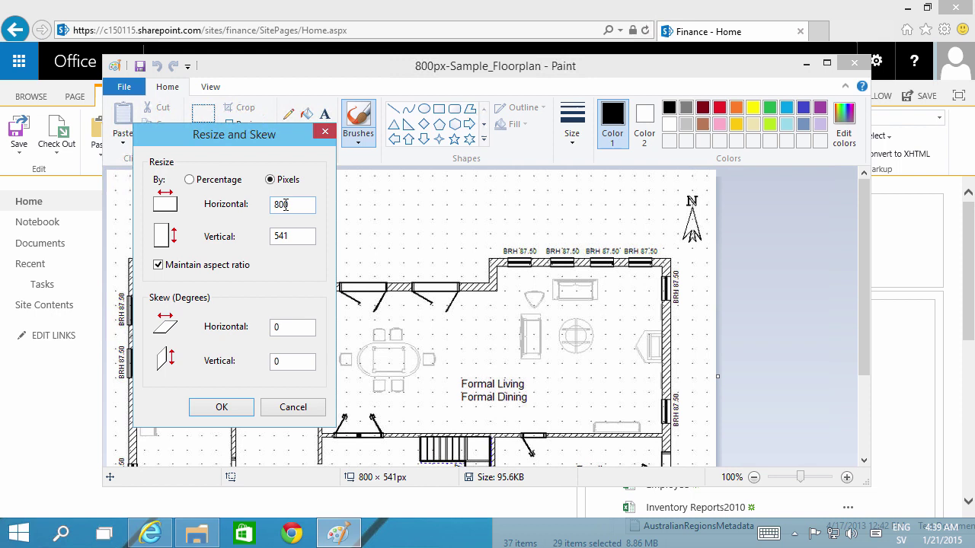
pyautogui.doubleClick(288, 204)
pyautogui.write('300')
pyautogui.press('Tab')
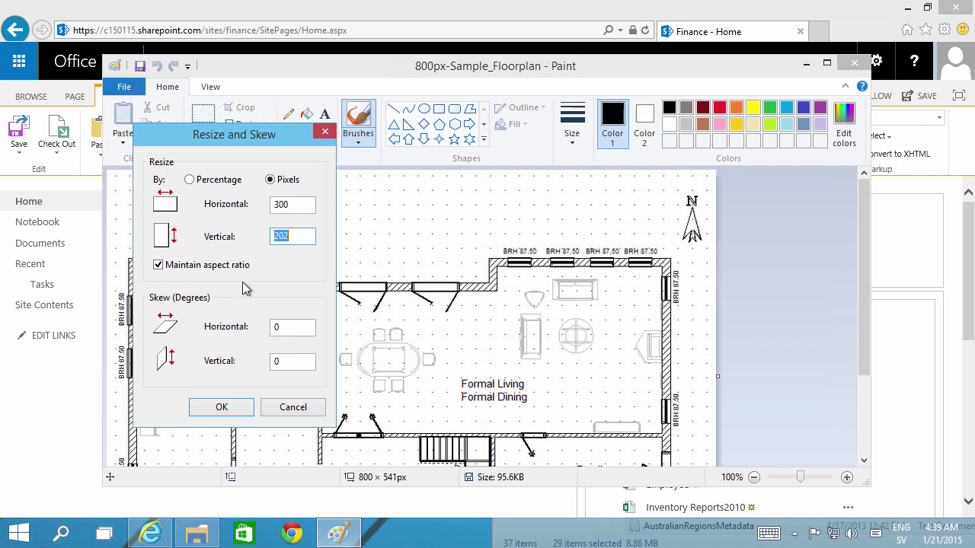
pyautogui.click(241, 406)
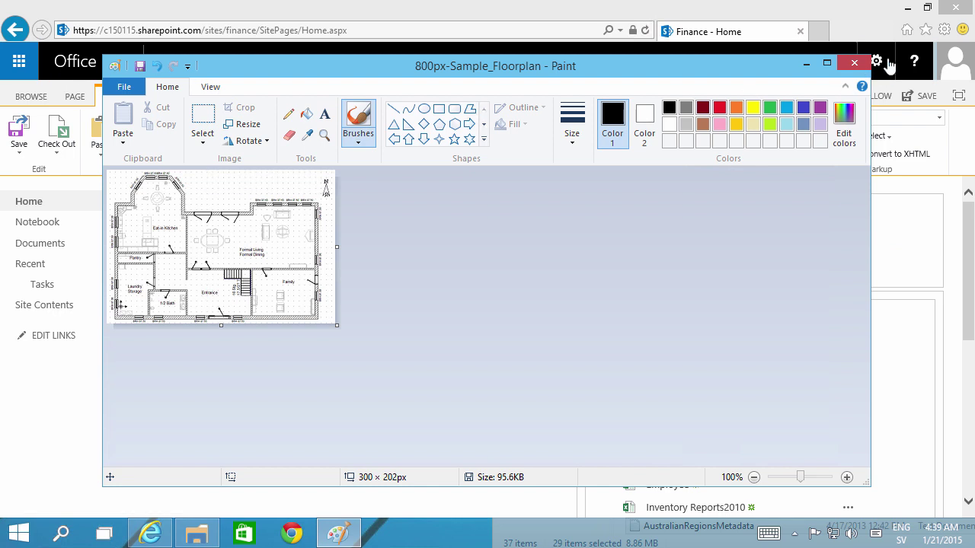
pyautogui.click(854, 63)
# Close Paint without saving and check the championzone logo's 250 × 46 px size on the IMAGE tab
pyautogui.click(516, 290)
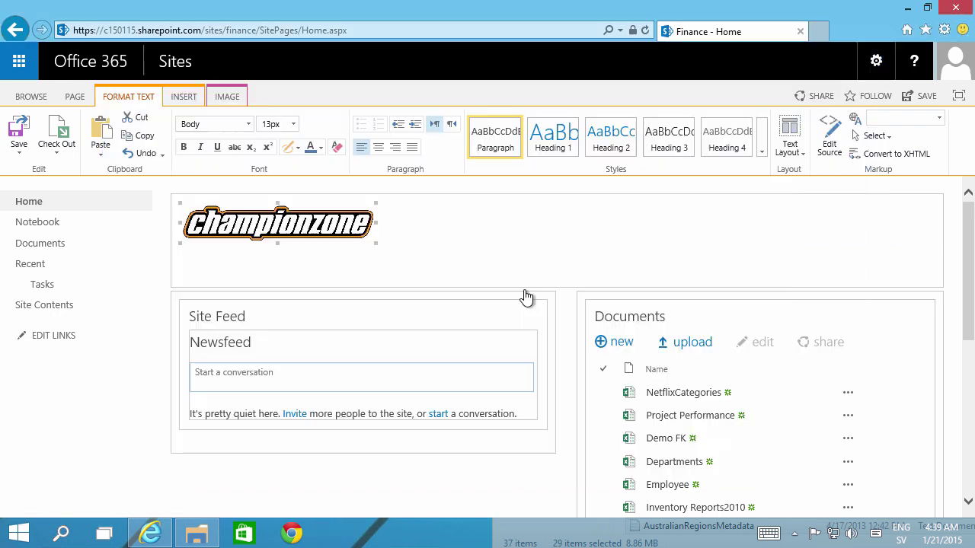
pyautogui.click(376, 240)
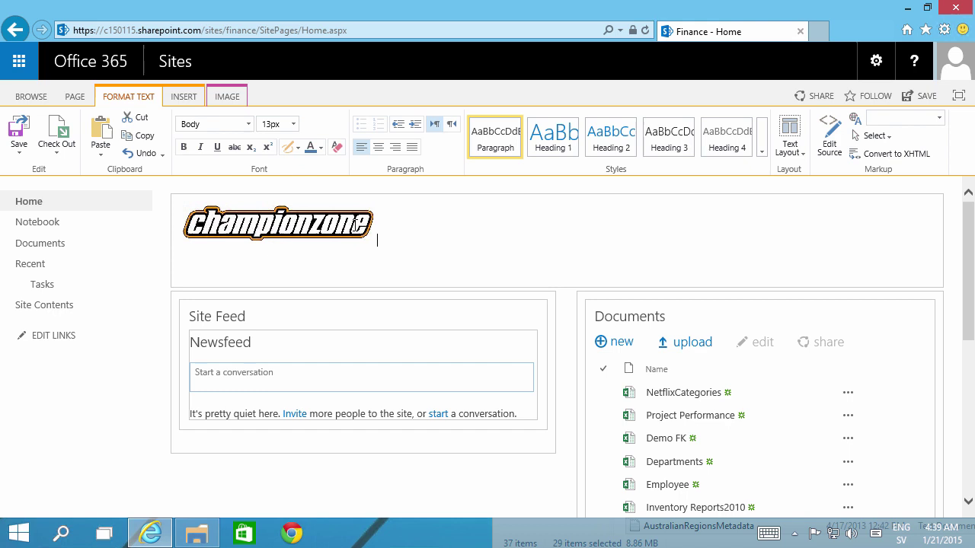
pyautogui.click(373, 241)
pyautogui.click(376, 242)
pyautogui.click(265, 212)
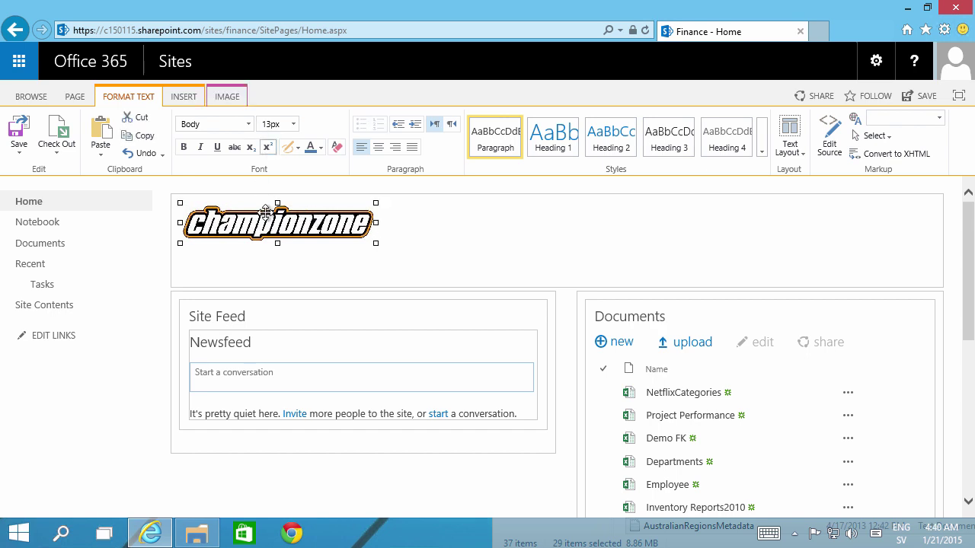
pyautogui.click(225, 98)
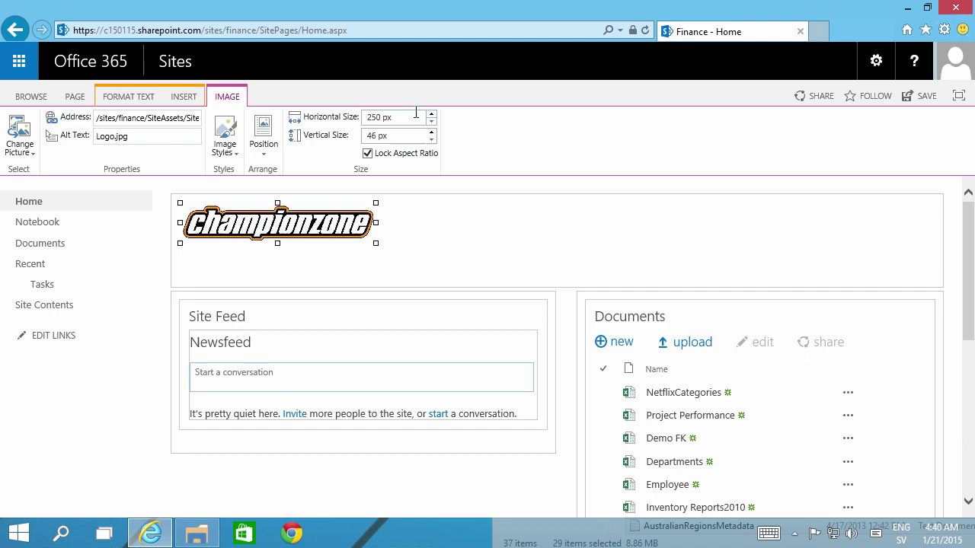
# Start a new line below the logo and bring up the Insert Picture options
pyautogui.click(354, 222)
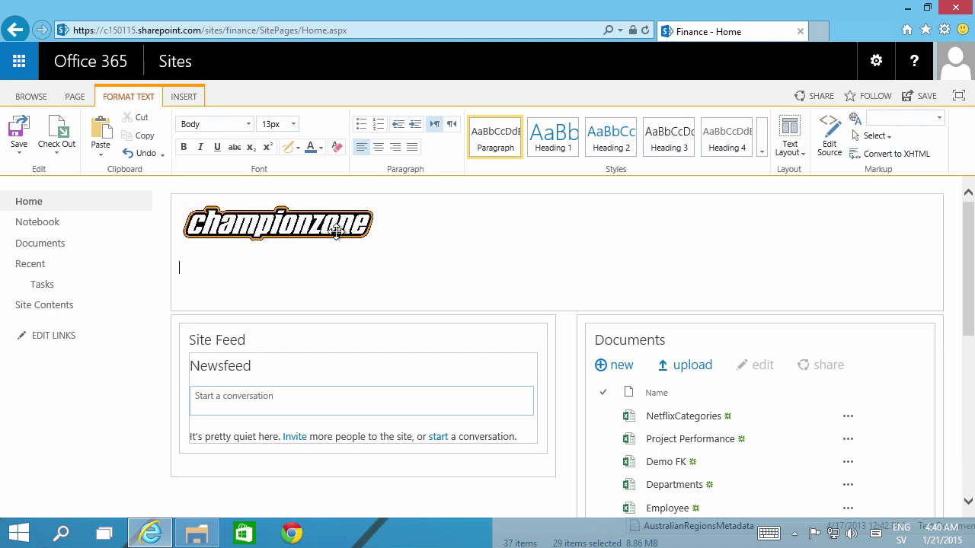
pyautogui.click(190, 99)
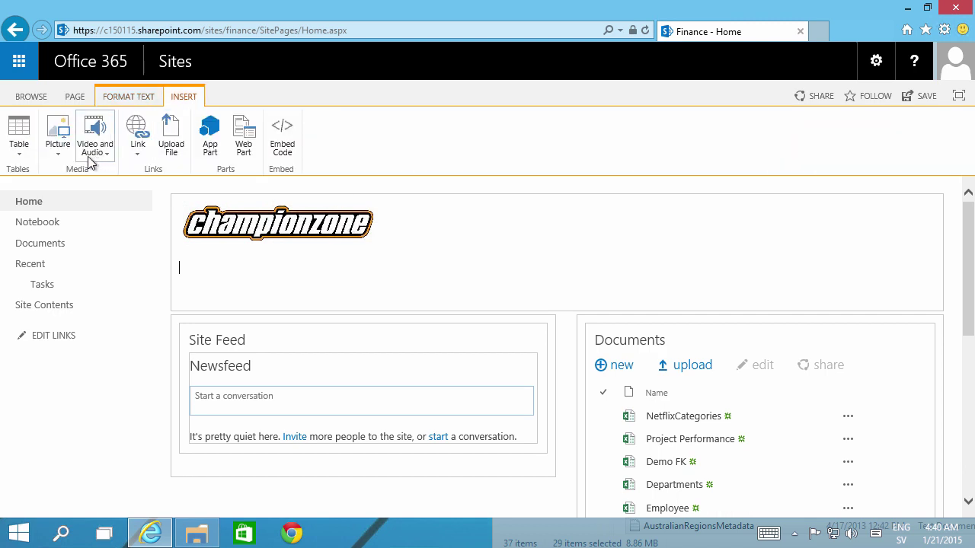
pyautogui.click(60, 159)
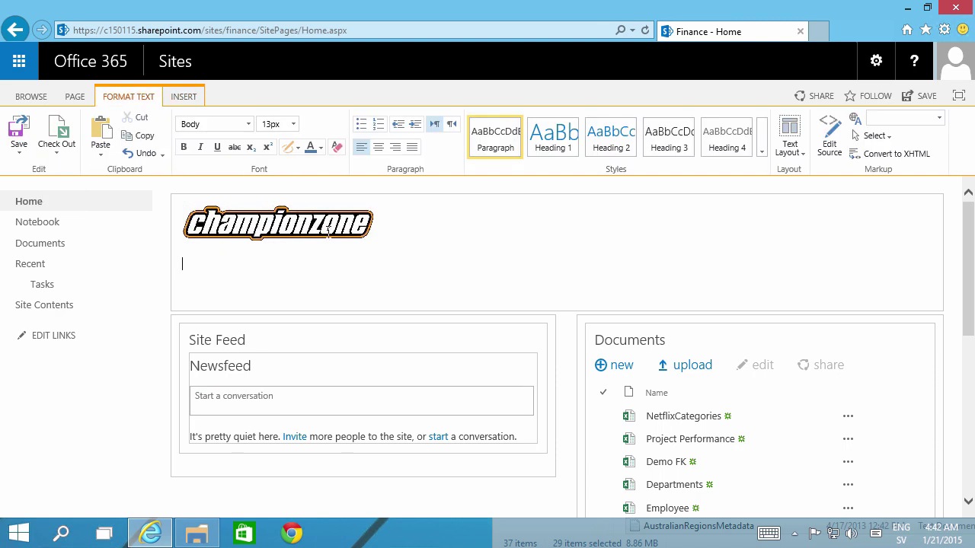
# Open microsoft.com in a new tab, copy its Surface picture, and return to Finance - Home
pyautogui.click(818, 31)
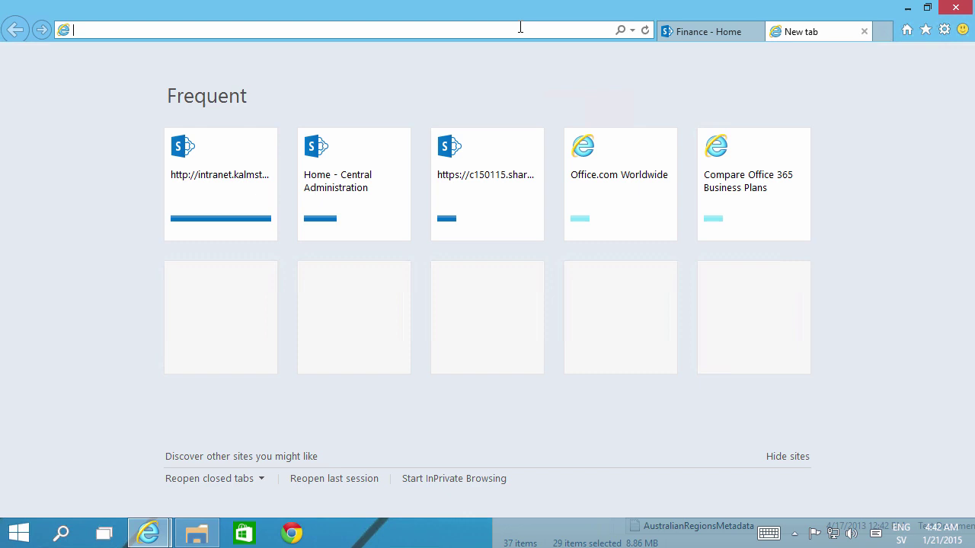
pyautogui.write('mic')
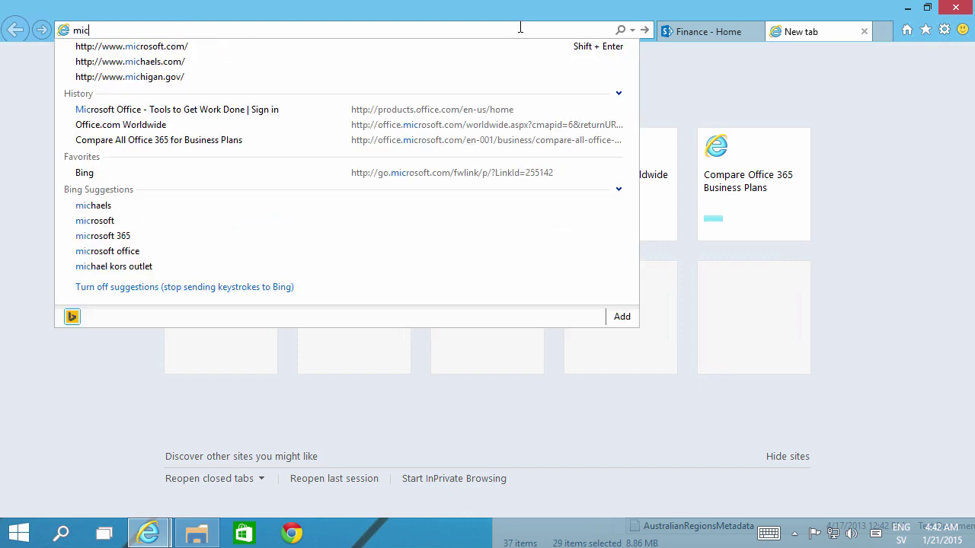
pyautogui.hotkey('shift', 'Return')
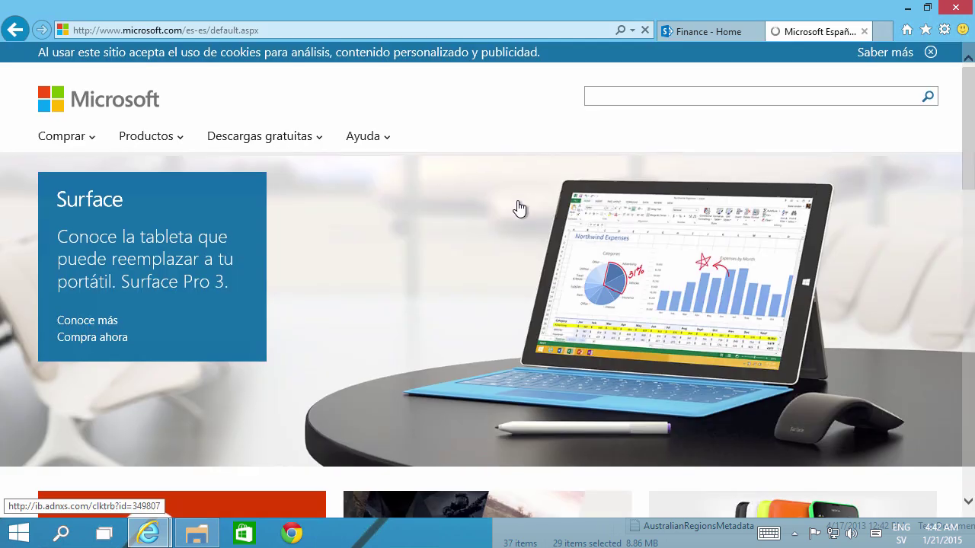
pyautogui.rightClick(603, 251)
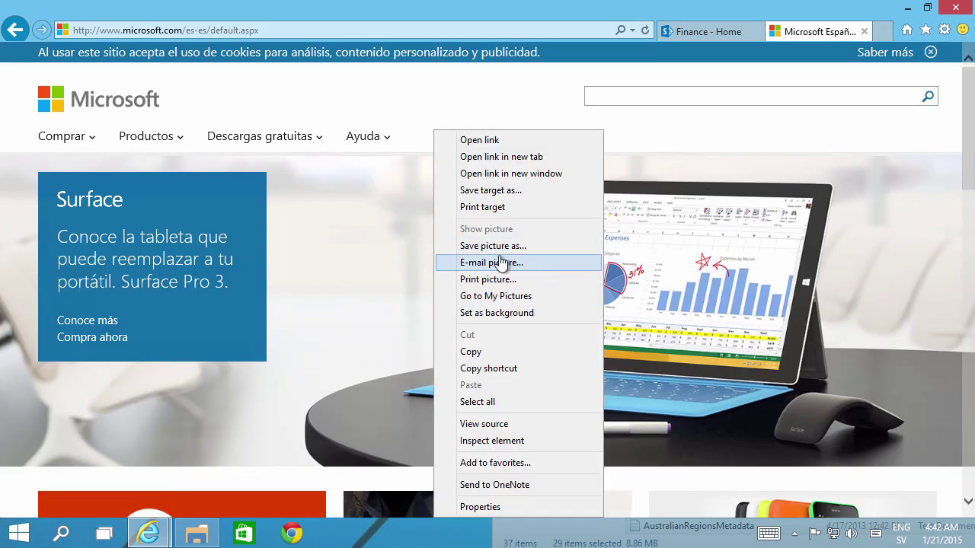
pyautogui.click(493, 352)
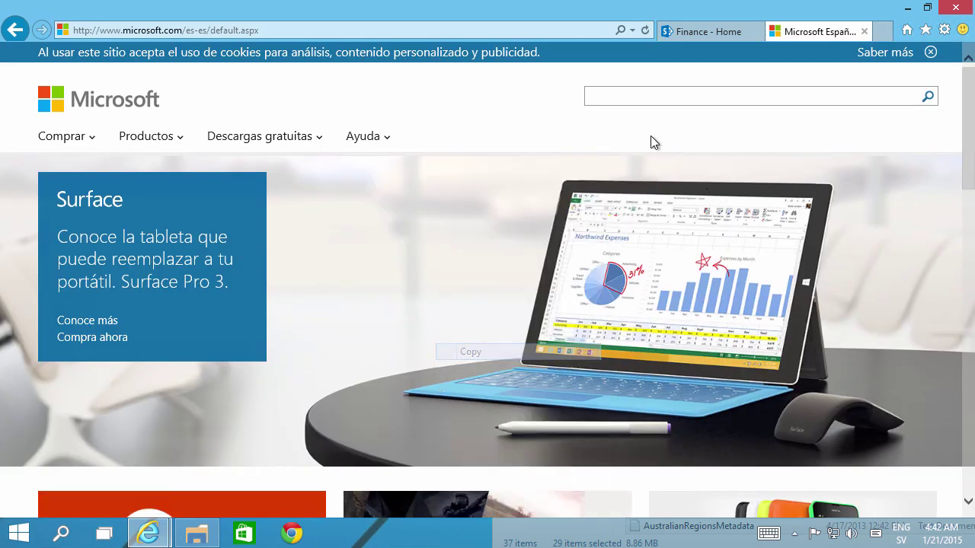
pyautogui.click(691, 34)
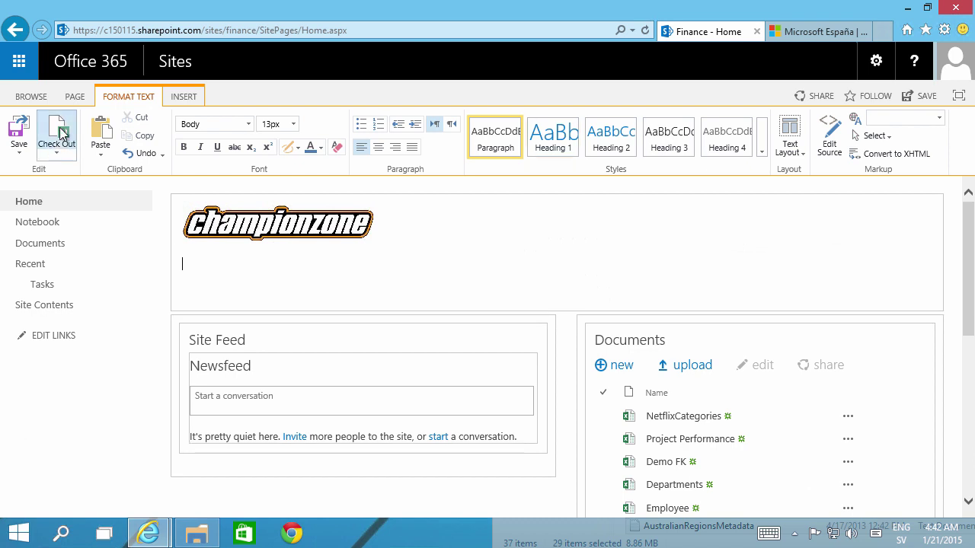
# Paste the copied Surface picture below the logo, allowing clipboard access
pyautogui.click(101, 131)
pyautogui.click(523, 303)
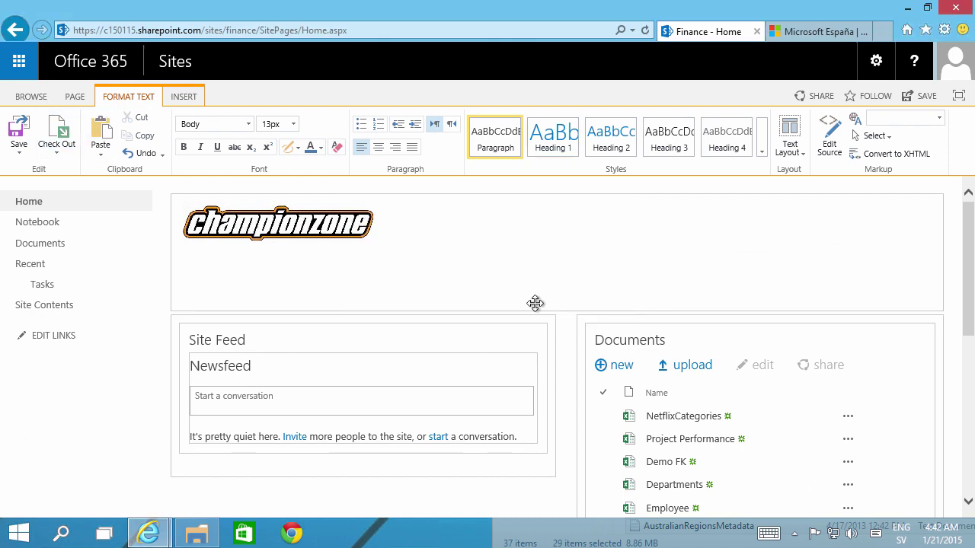
pyautogui.scroll(-3, 692, 366)
pyautogui.scroll(3, 692, 365)
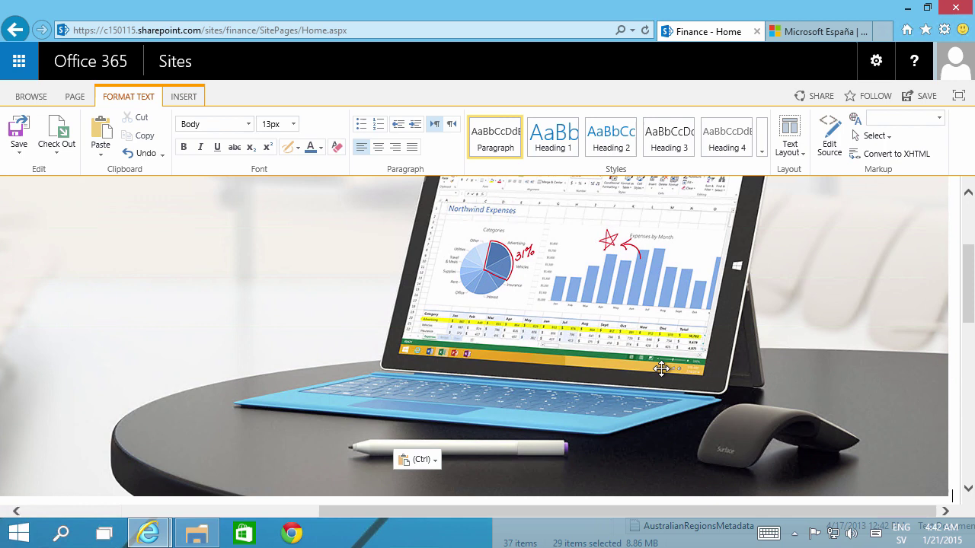
pyautogui.click(539, 324)
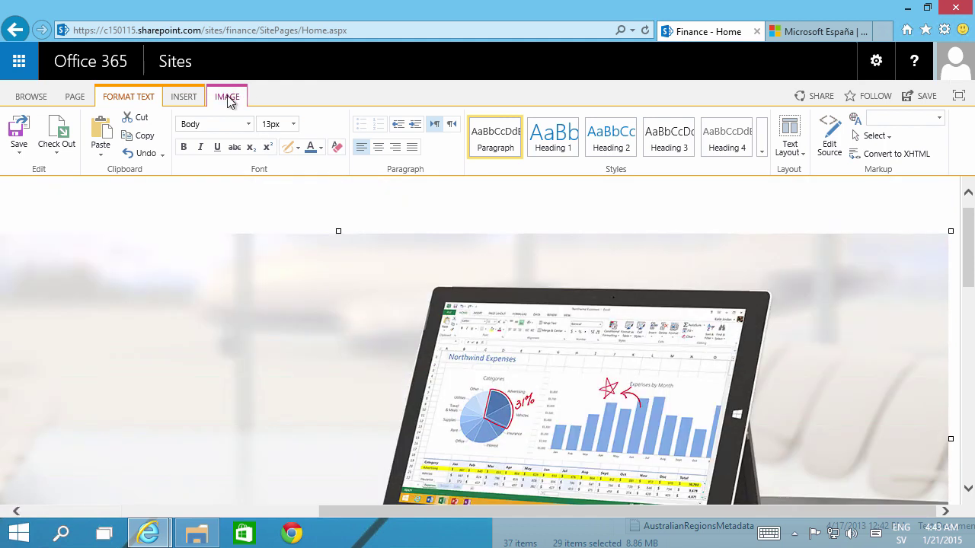
# Review the Surface picture's address and size on the IMAGE tab, selecting its full address
pyautogui.click(227, 97)
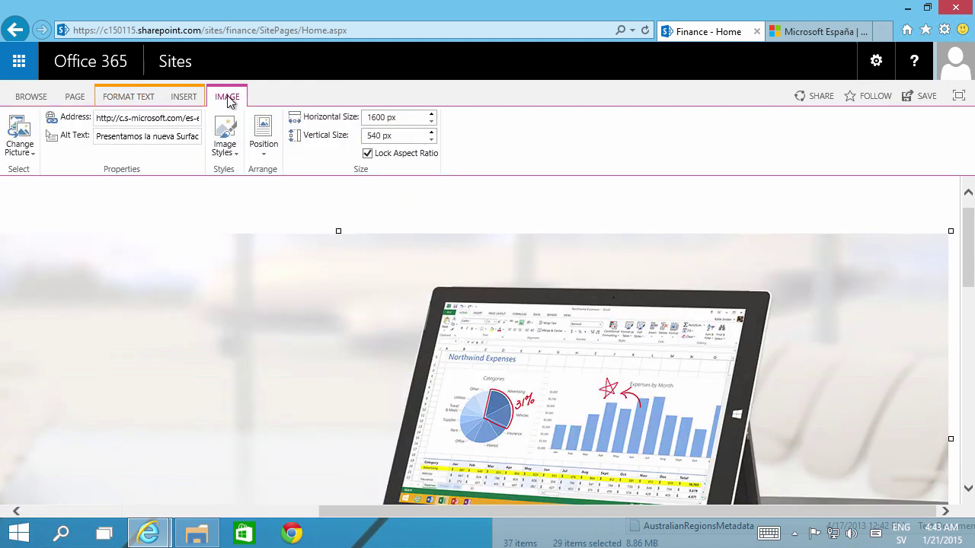
pyautogui.click(146, 121)
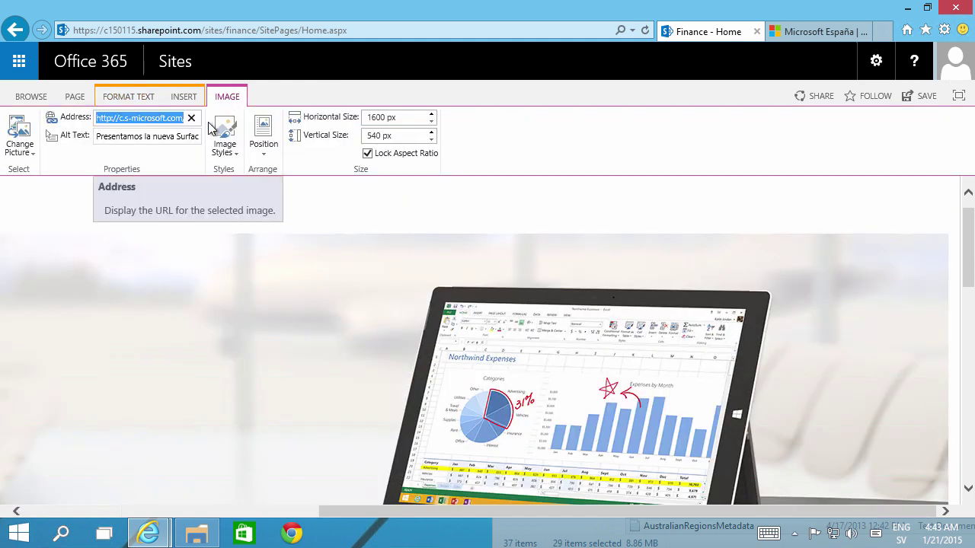
pyautogui.click(144, 118)
pyautogui.hotkey('ctrl', 'a')
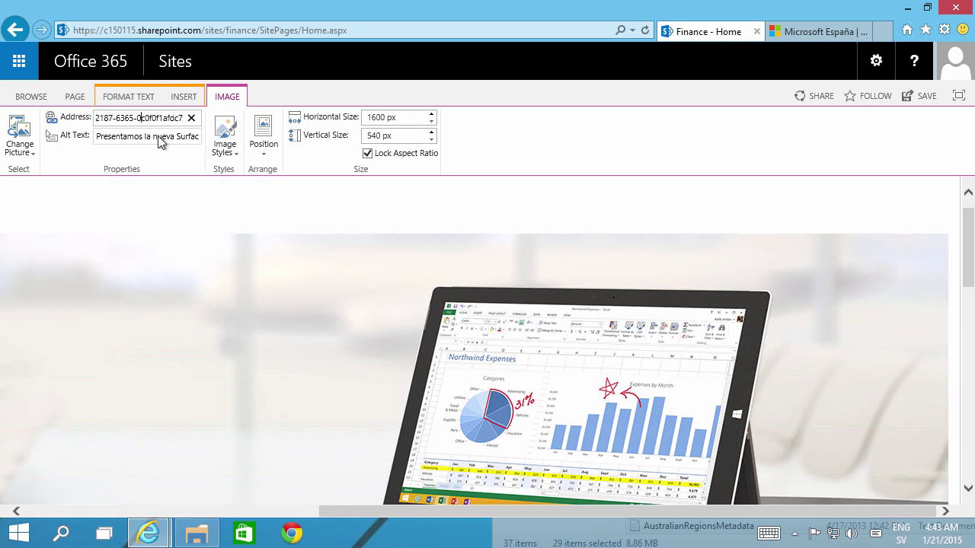
pyautogui.click(784, 318)
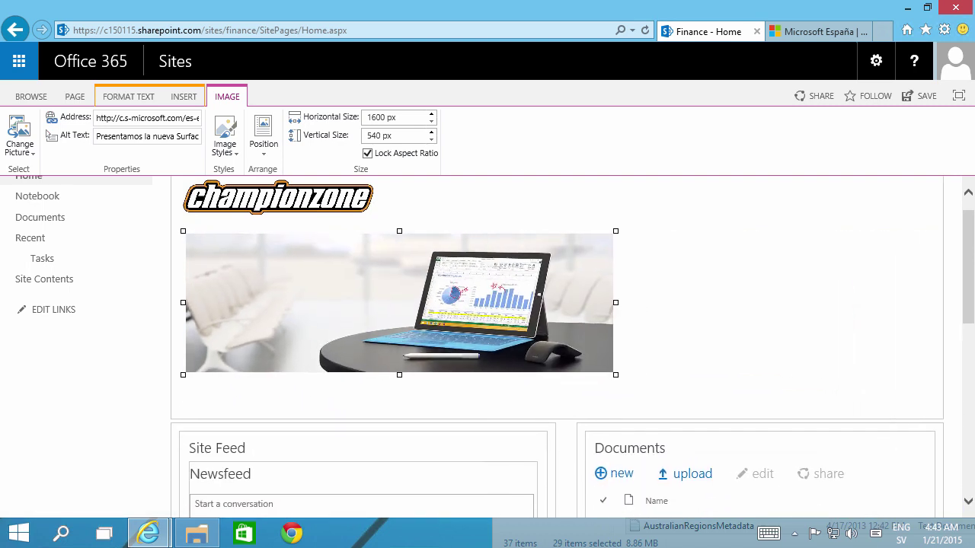
pyautogui.click(664, 355)
# Add an empty line below the Surface picture, reopen Picture options, and return to Microsoft España
pyautogui.click(476, 299)
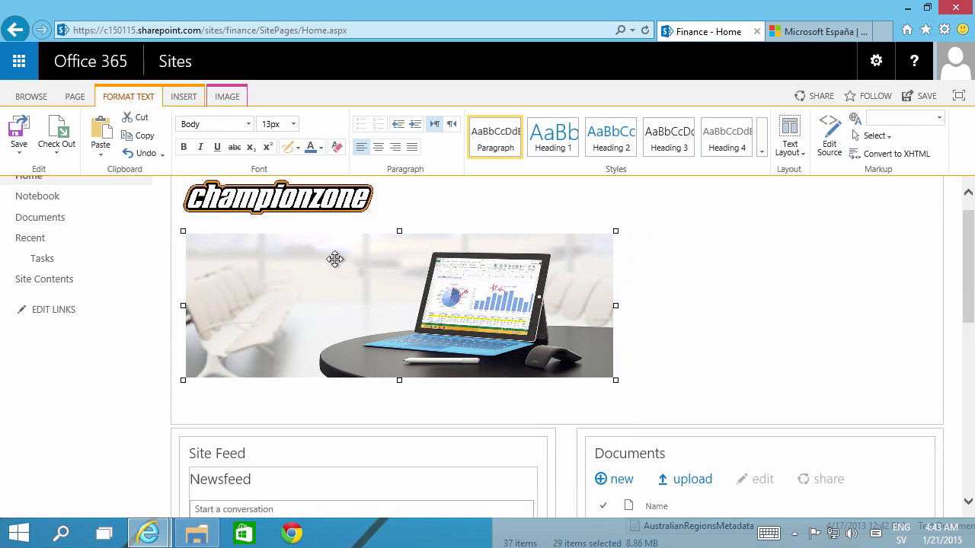
pyautogui.click(688, 361)
pyautogui.press('Return')
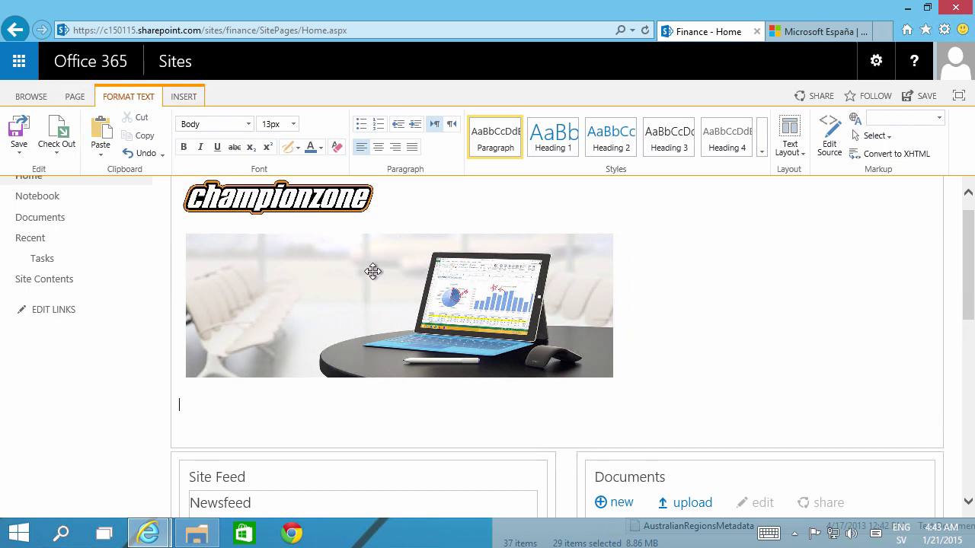
pyautogui.click(372, 272)
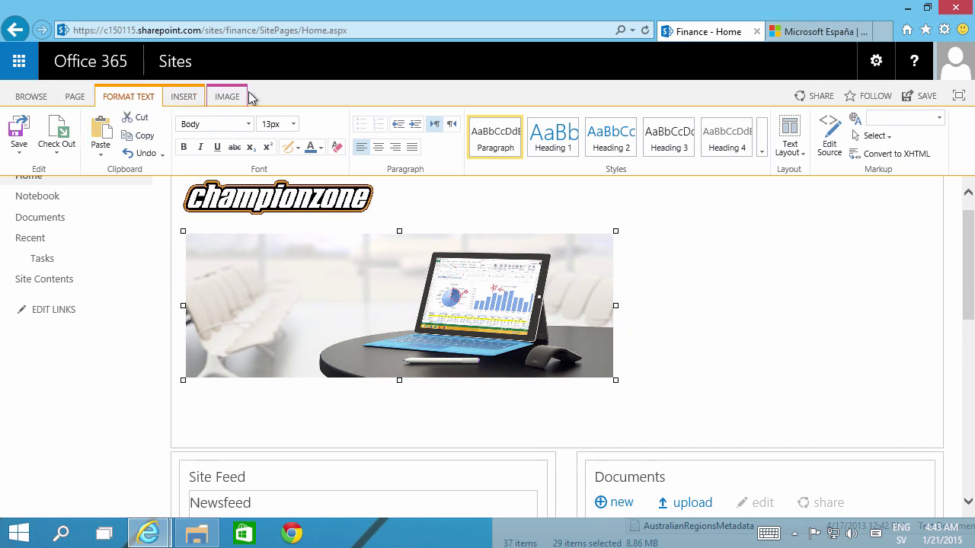
pyautogui.click(223, 409)
pyautogui.click(183, 96)
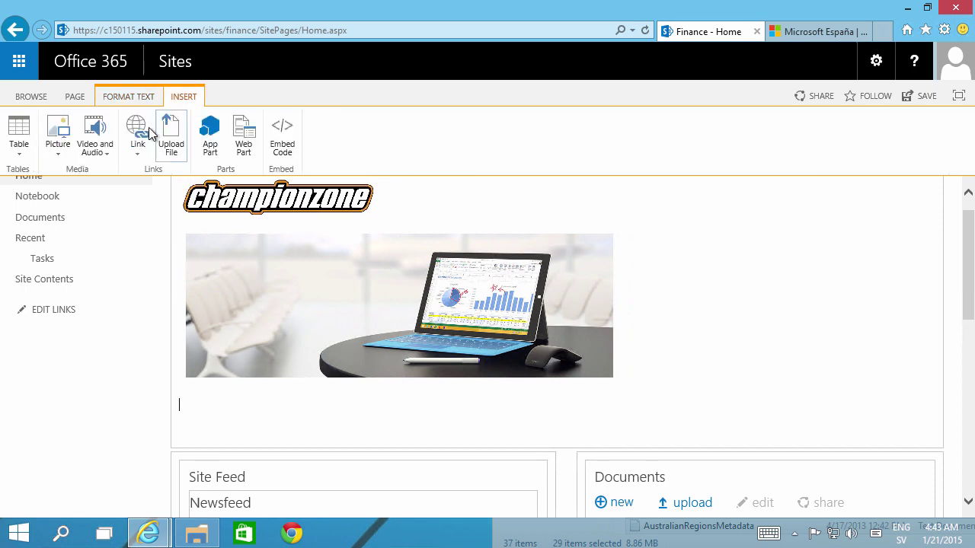
pyautogui.click(59, 156)
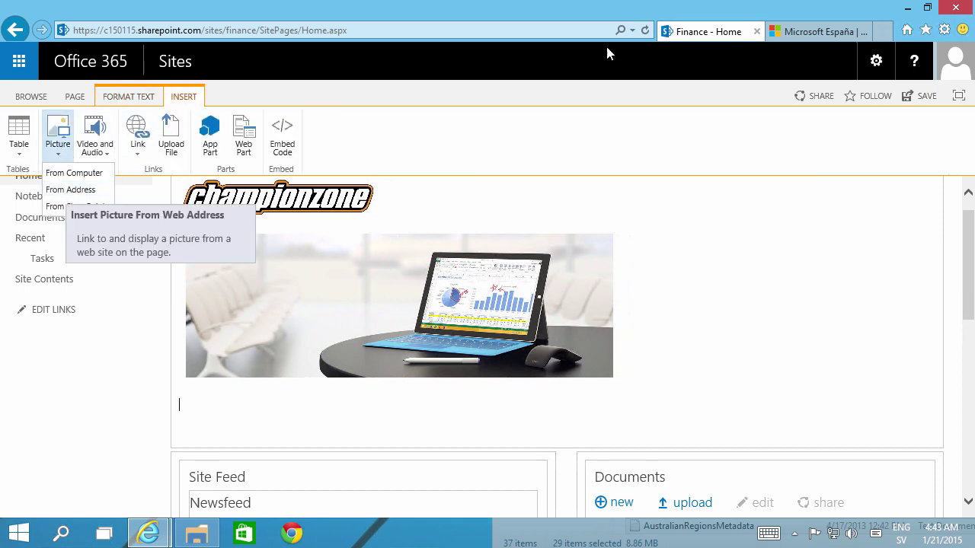
pyautogui.click(810, 32)
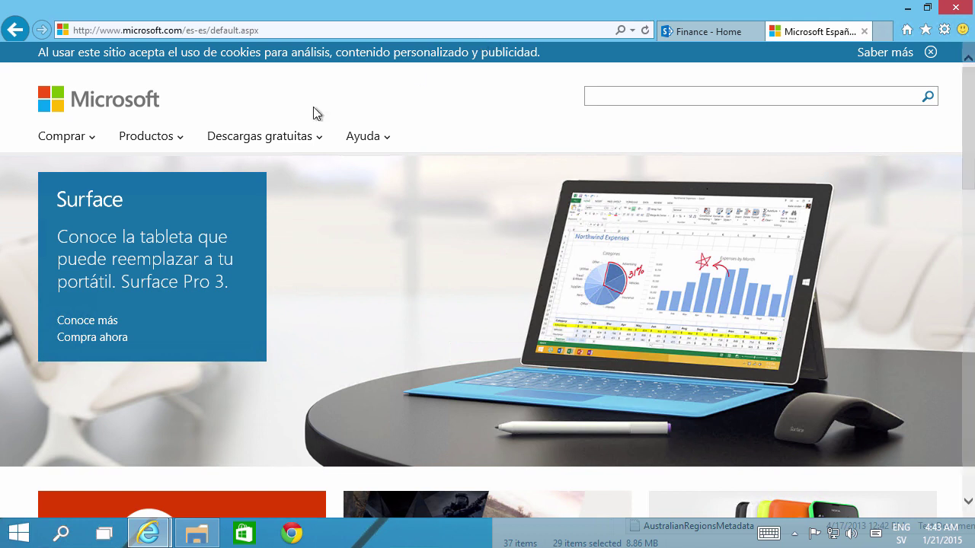
# Copy the mslogo.png address from the Microsoft logo's Properties dialog, then close it
pyautogui.rightClick(101, 109)
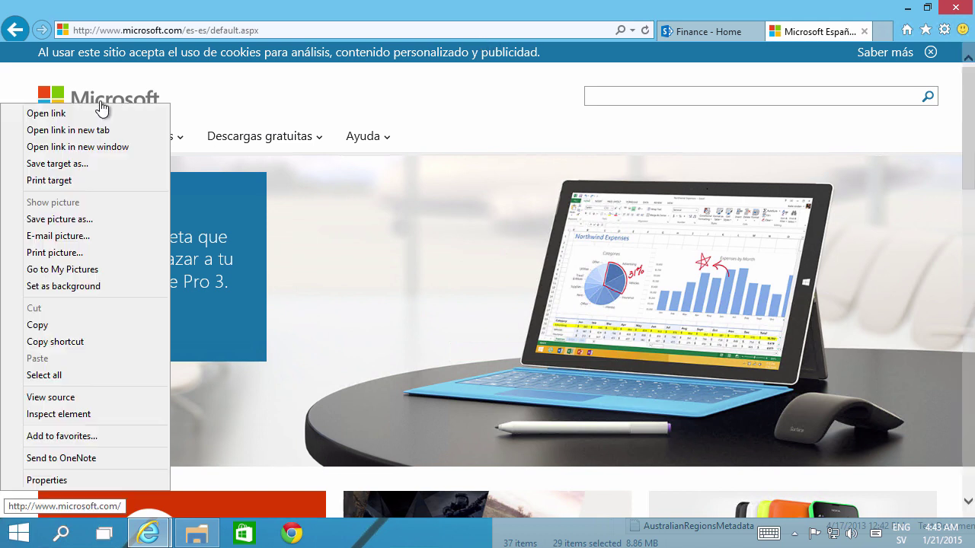
pyautogui.click(107, 475)
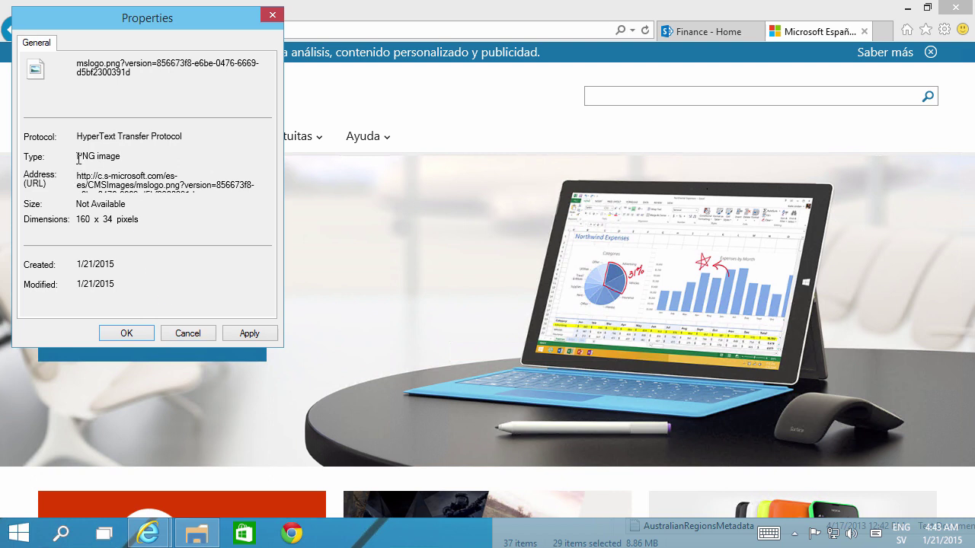
pyautogui.moveTo(103, 183); pyautogui.dragTo(193, 227)
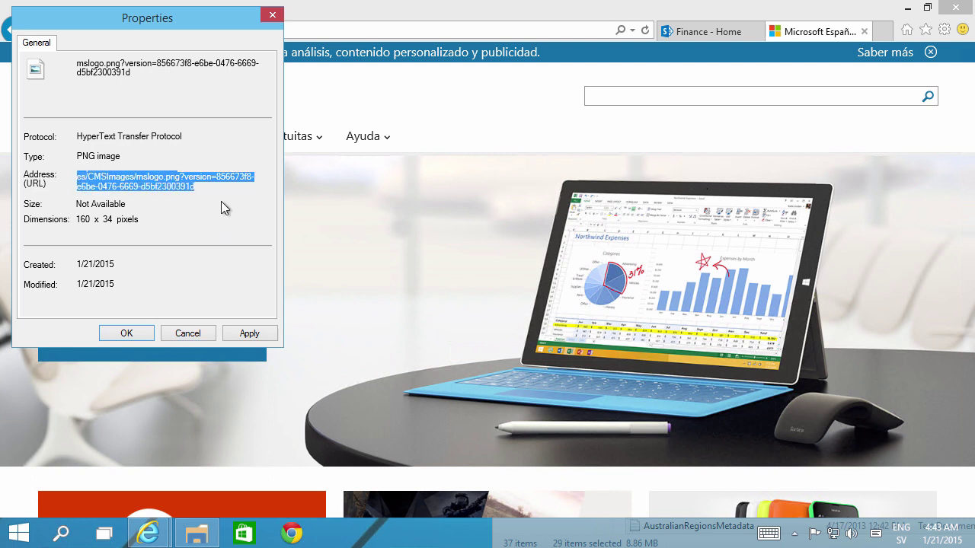
pyautogui.rightClick(145, 187)
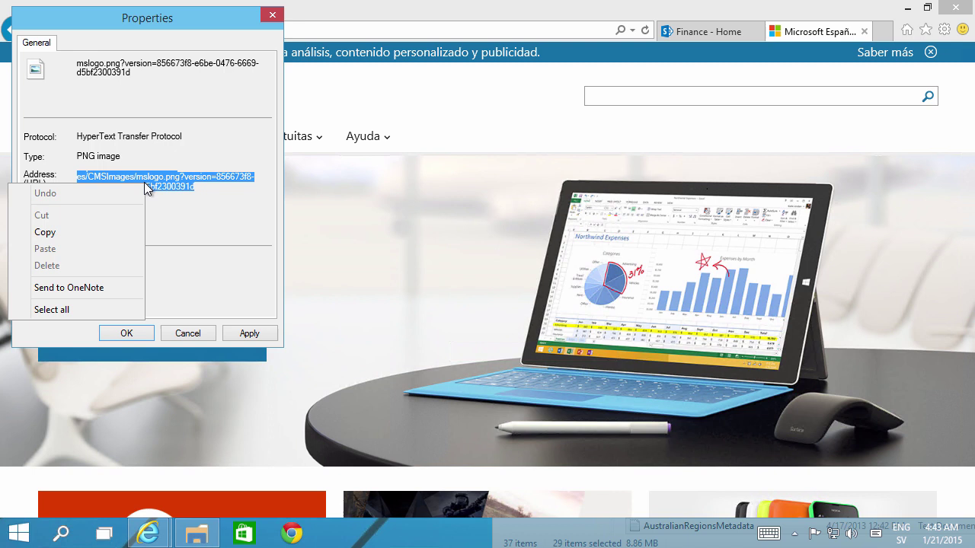
pyautogui.click(122, 229)
pyautogui.click(178, 335)
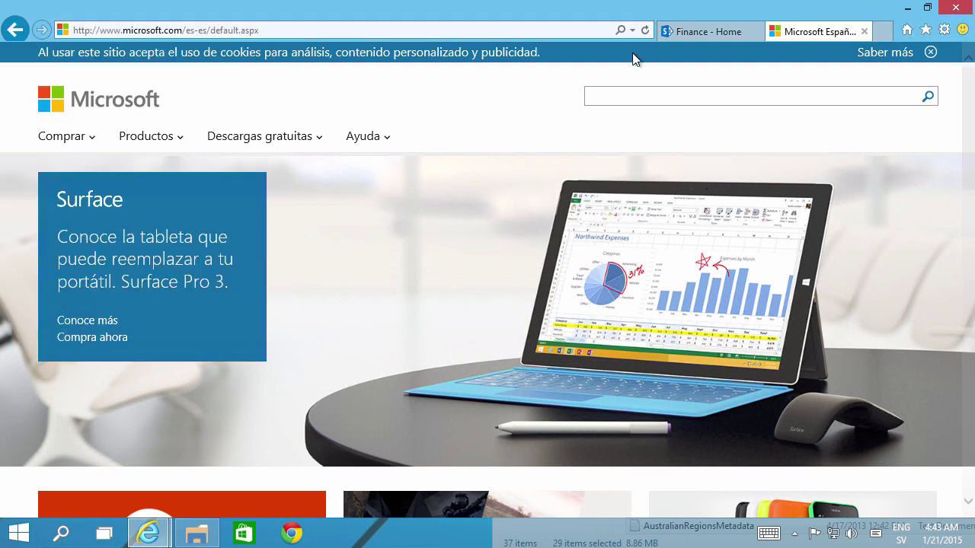
# Insert the 160 × 34 px Microsoft logo from its pasted web address below the Surface picture
pyautogui.click(676, 34)
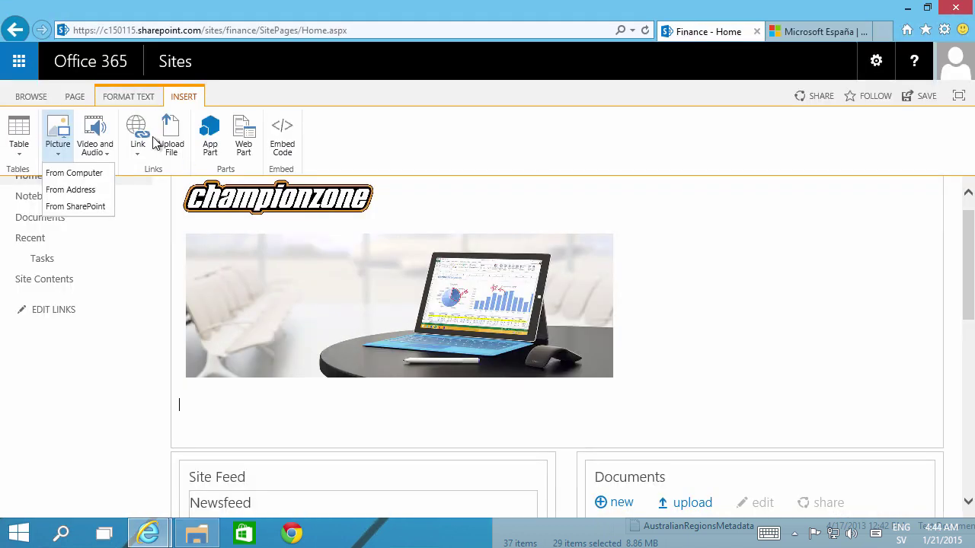
pyautogui.click(77, 190)
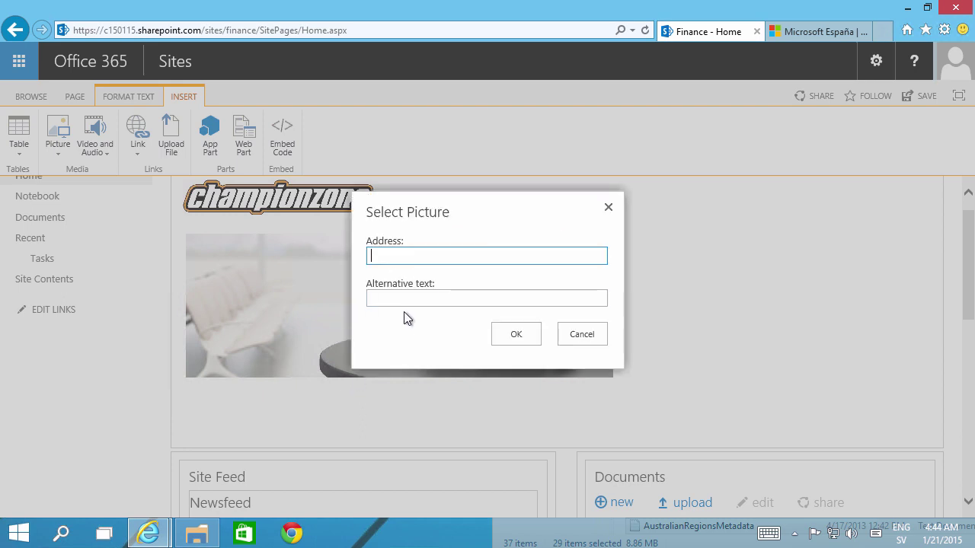
pyautogui.hotkey('ctrl', 'v')
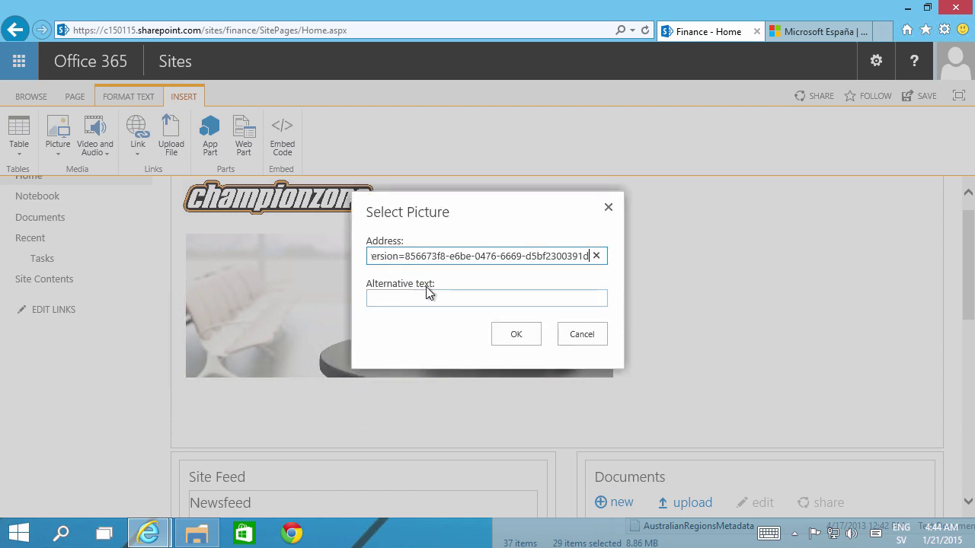
pyautogui.click(513, 335)
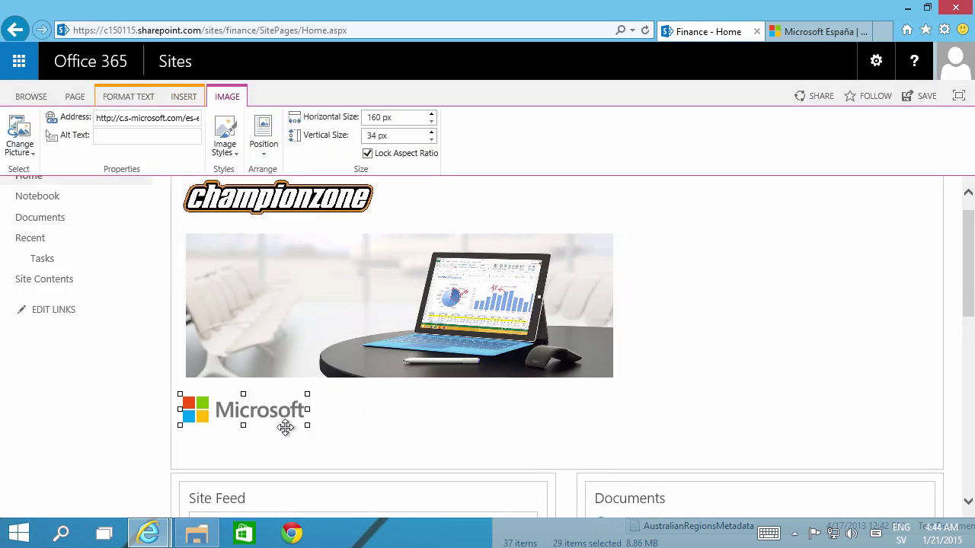
# Add an empty line after the Microsoft logo and save the Finance home page
pyautogui.click(349, 330)
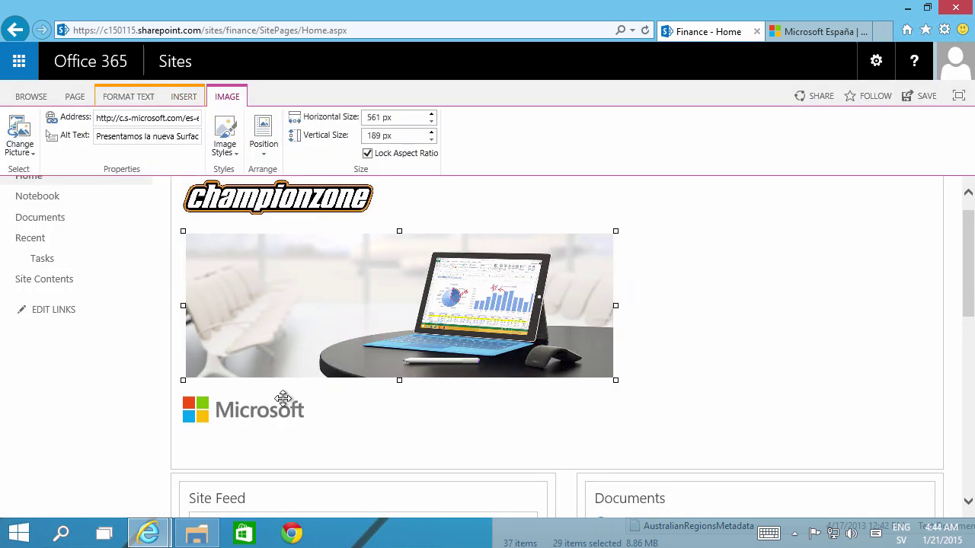
pyautogui.click(292, 399)
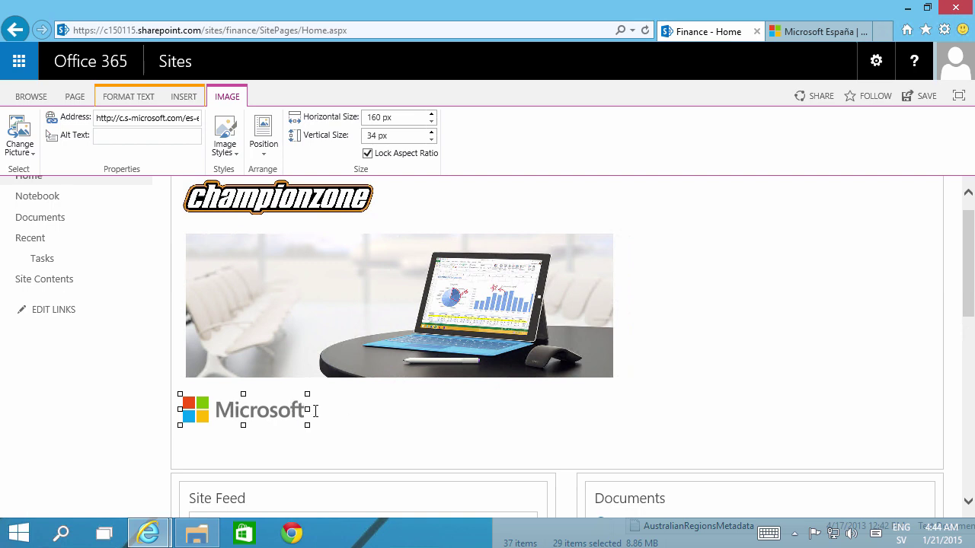
pyautogui.click(314, 411)
pyautogui.press('Return')
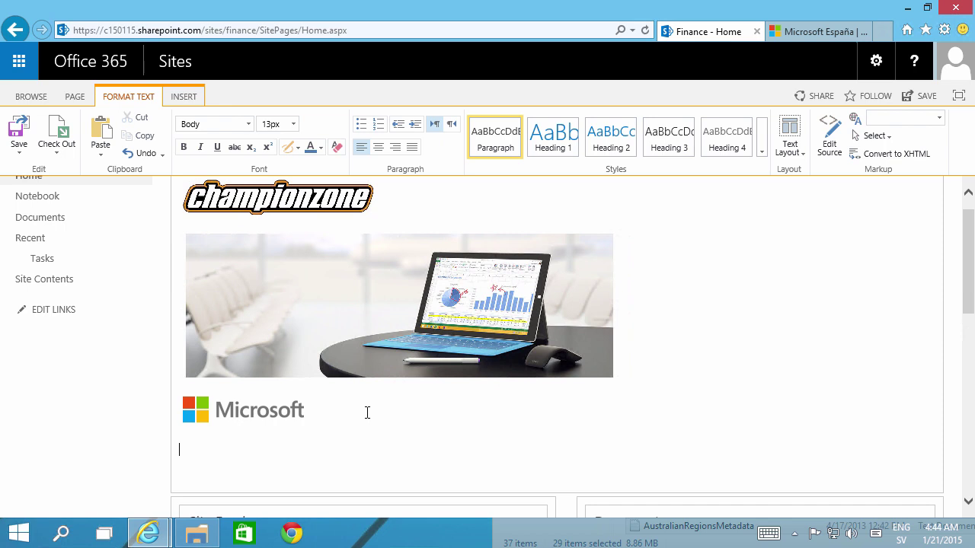
pyautogui.click(18, 131)
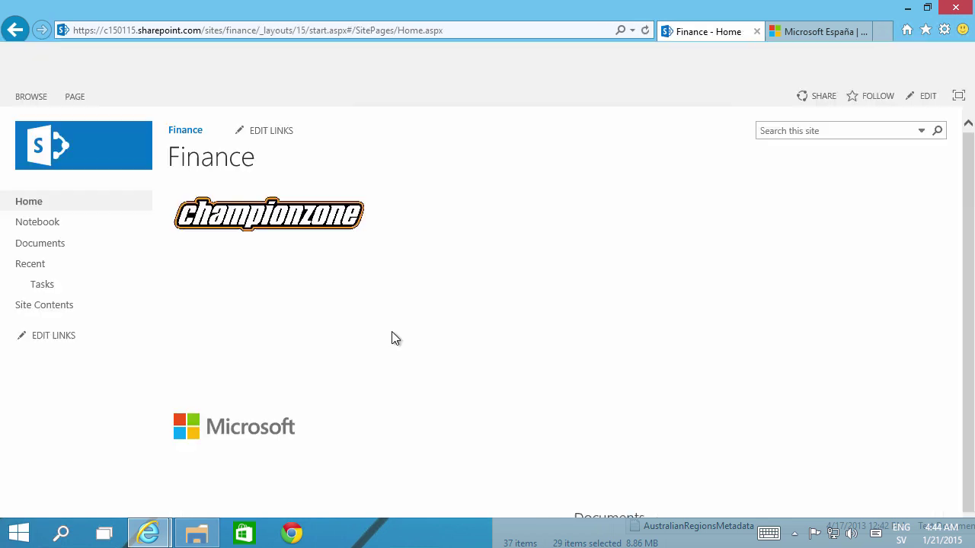
# Create a picture library named Pics from Site Contents, open it, and restore File Explorer
pyautogui.click(39, 307)
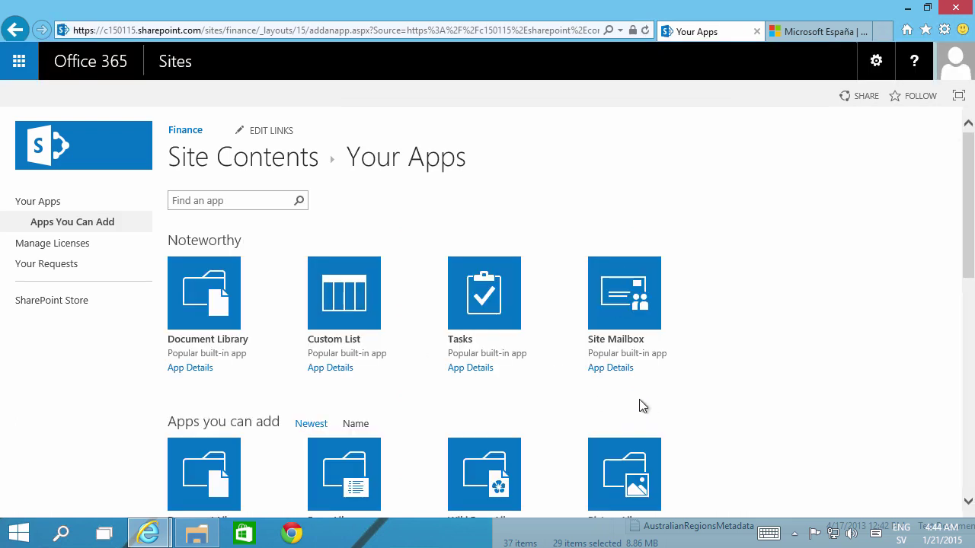
pyautogui.scroll(-3, 639, 404)
pyautogui.click(624, 312)
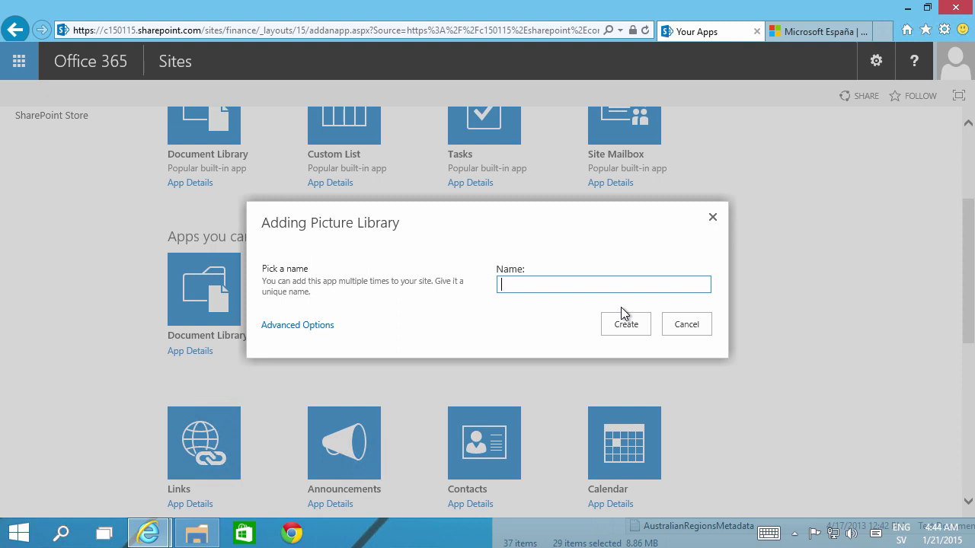
pyautogui.write('Pics')
pyautogui.click(628, 326)
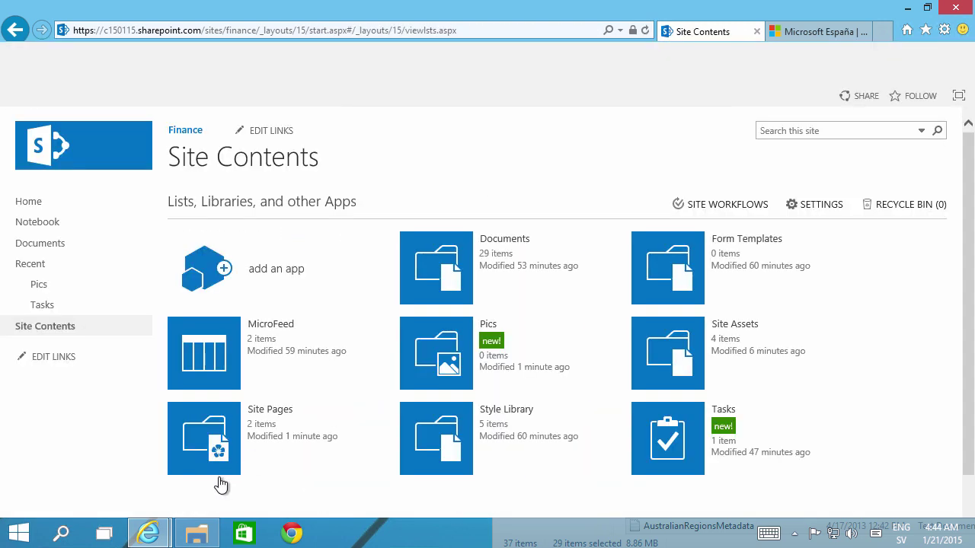
pyautogui.click(41, 290)
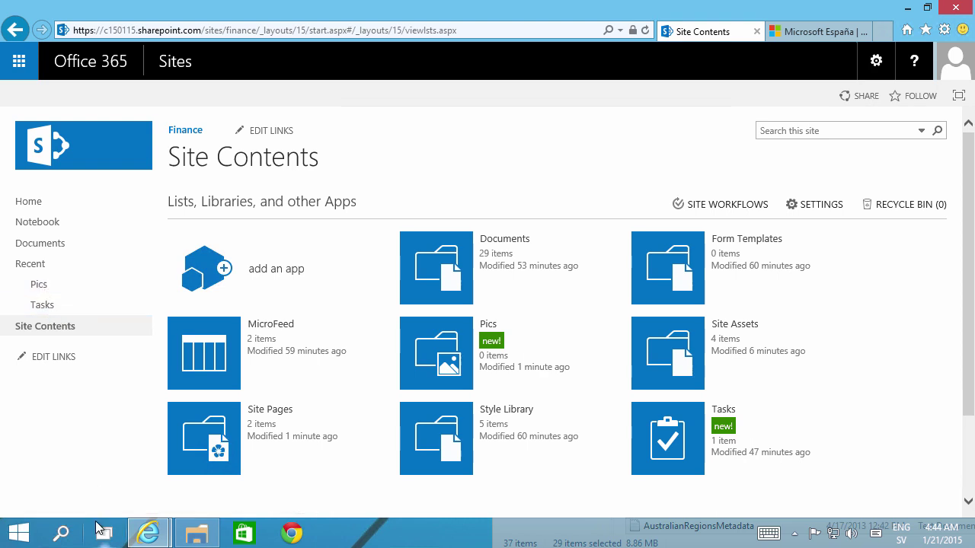
pyautogui.click(196, 533)
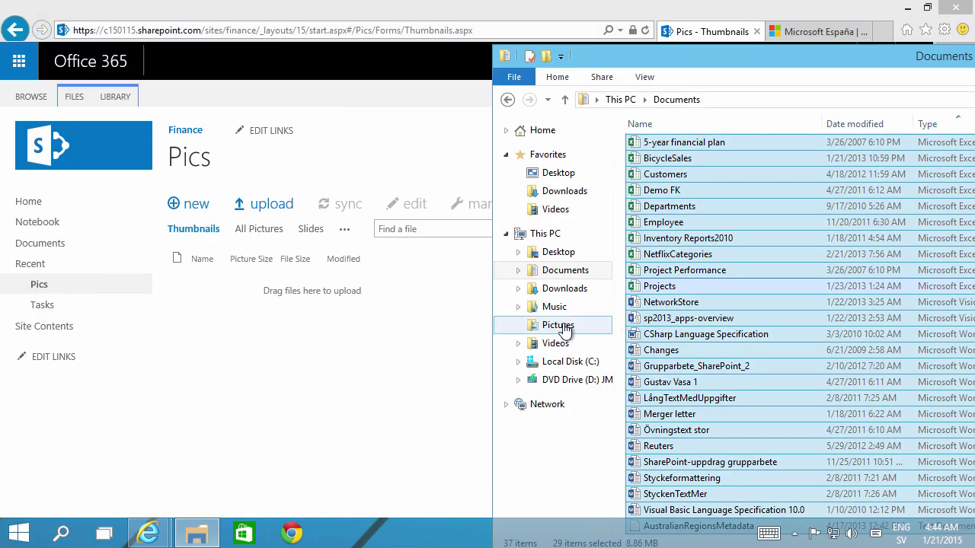
# Drag 800px-Sample_Floorplan and Logo from the Pictures folder into the Pics library
pyautogui.click(559, 326)
pyautogui.moveTo(783, 253); pyautogui.dragTo(302, 289)
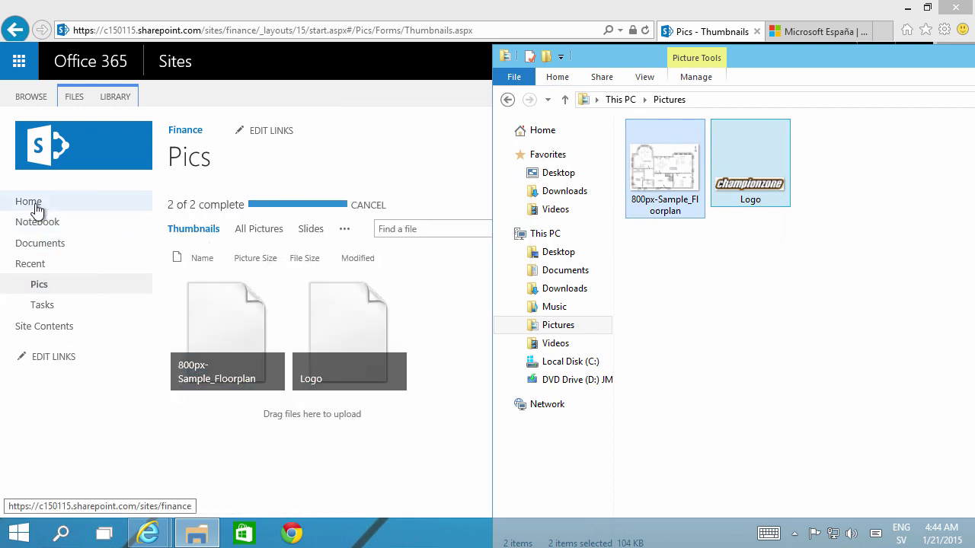
pyautogui.click(457, 318)
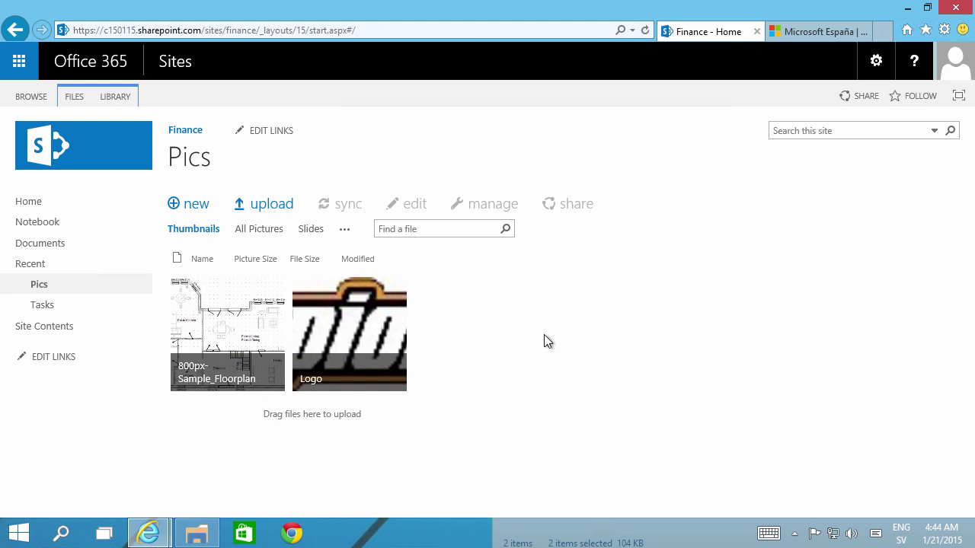
# Insert Logo.jpg from the Pics library below the Microsoft logo on the Finance page
pyautogui.click(929, 96)
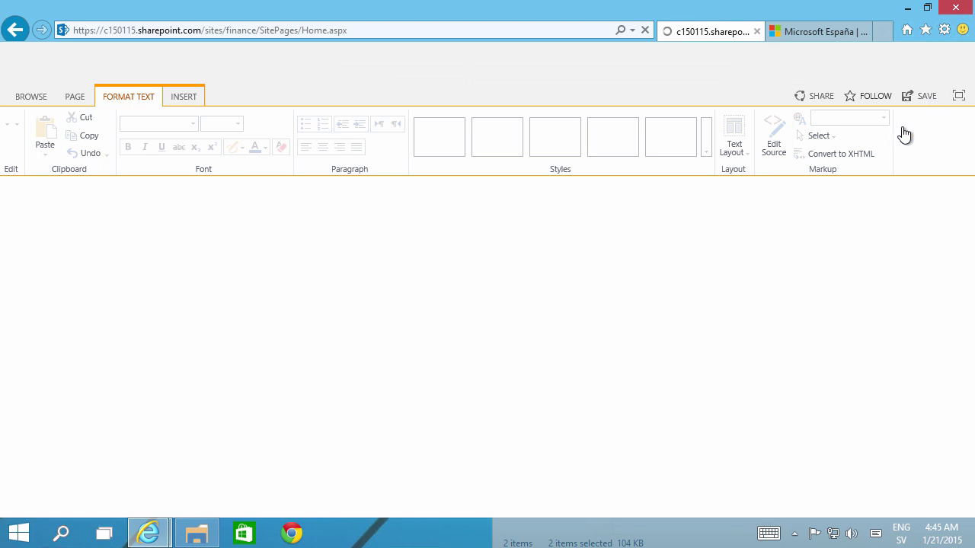
pyautogui.click(308, 466)
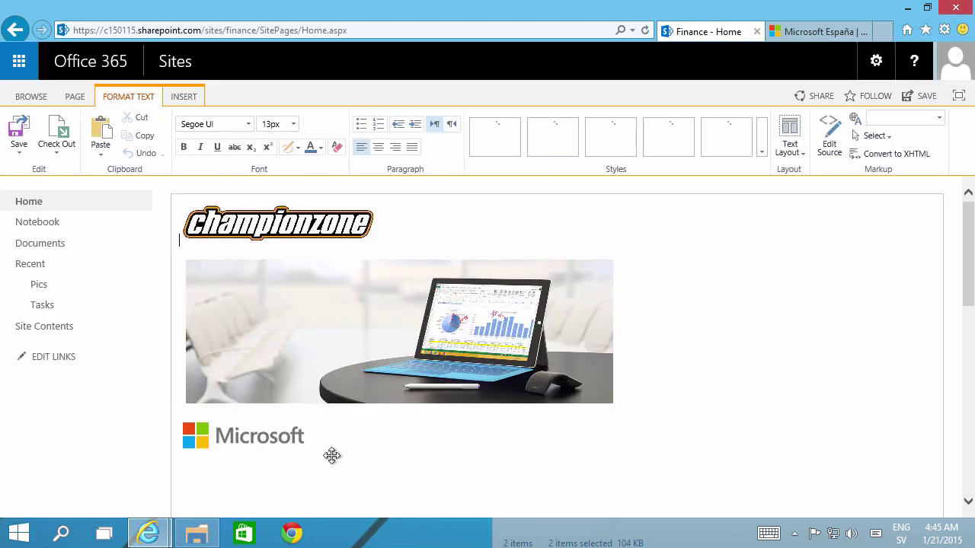
pyautogui.click(184, 97)
pyautogui.click(58, 158)
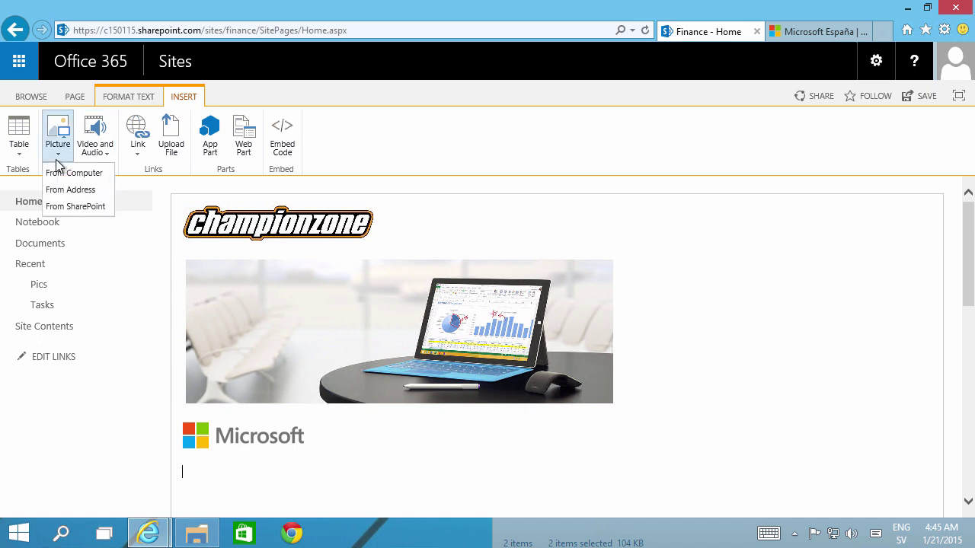
pyautogui.click(76, 206)
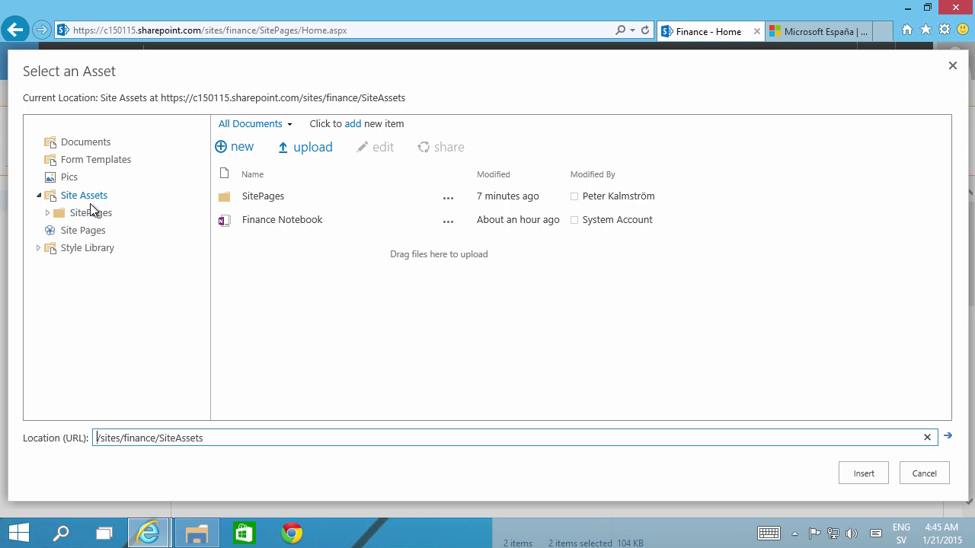
pyautogui.click(64, 181)
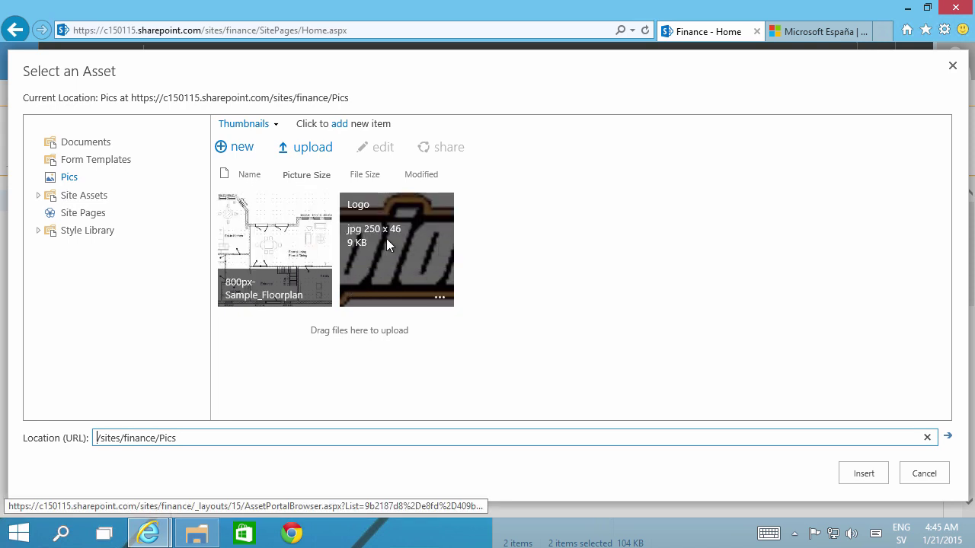
pyautogui.click(407, 251)
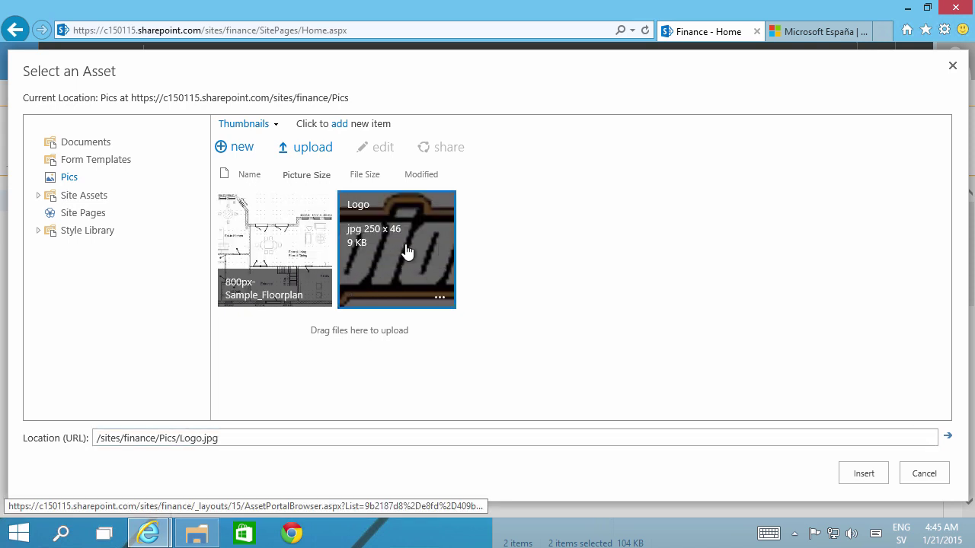
pyautogui.click(865, 472)
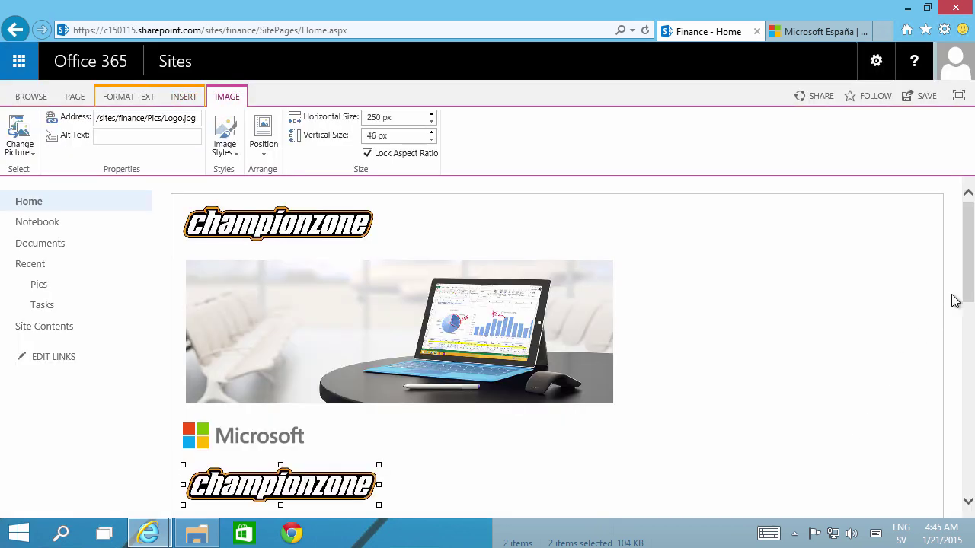
# Start a new empty paragraph after the inserted championzone logo
pyautogui.scroll(-2, 969, 281)
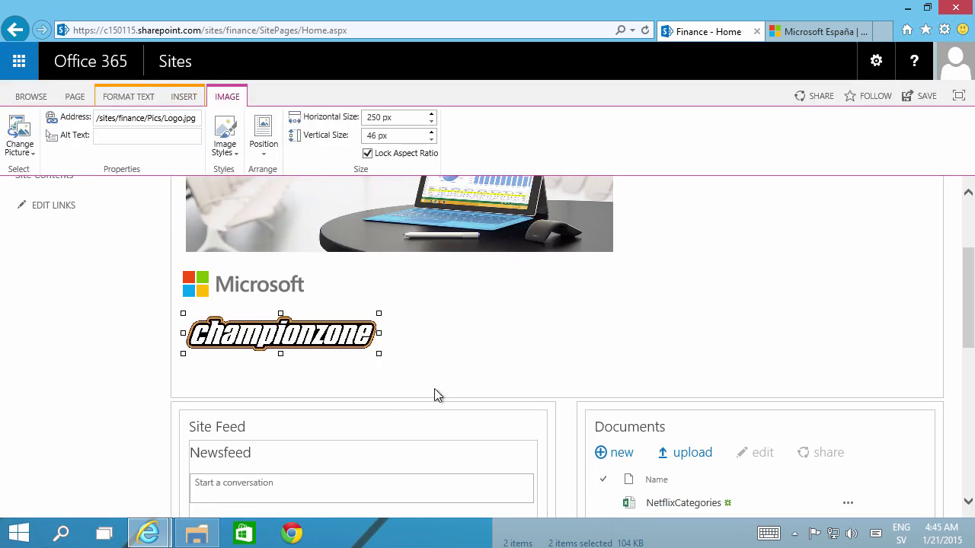
pyautogui.click(436, 357)
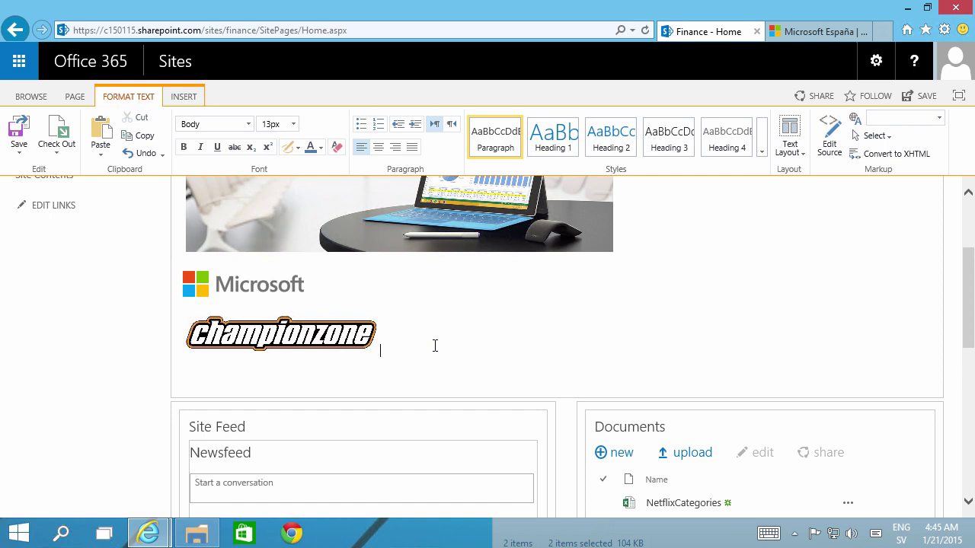
pyautogui.press('Return')
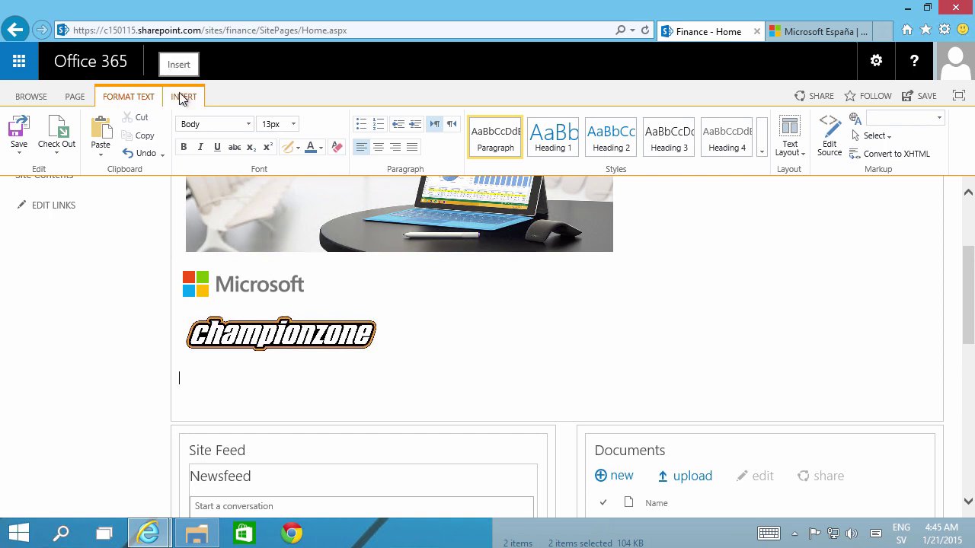
# Add an Image Viewer web part from the Media and Content category below the second logo
pyautogui.click(183, 97)
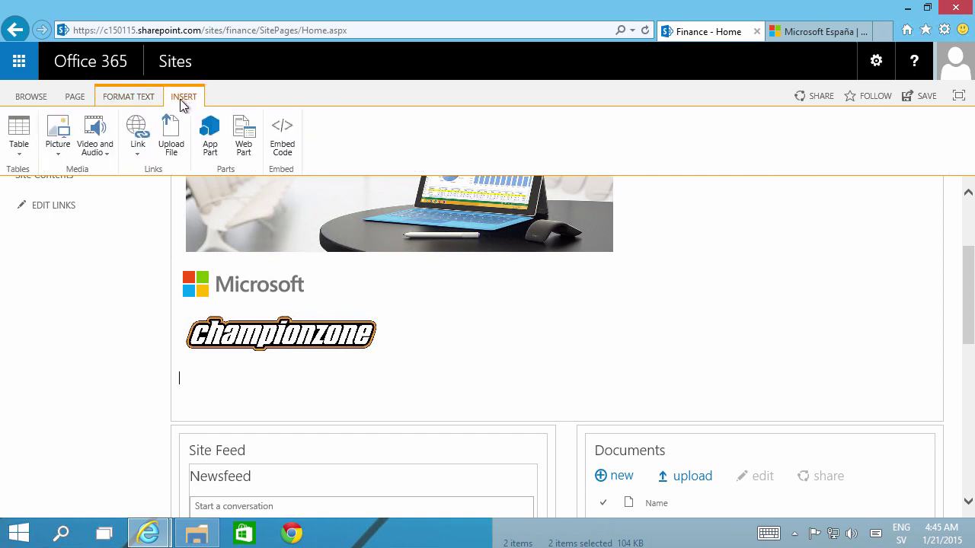
pyautogui.click(244, 144)
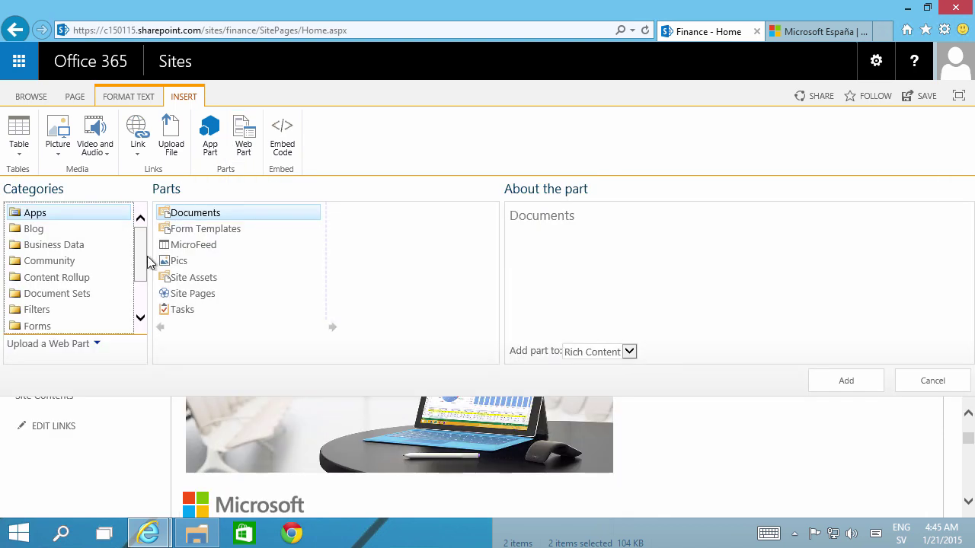
pyautogui.moveTo(141, 267); pyautogui.dragTo(143, 294)
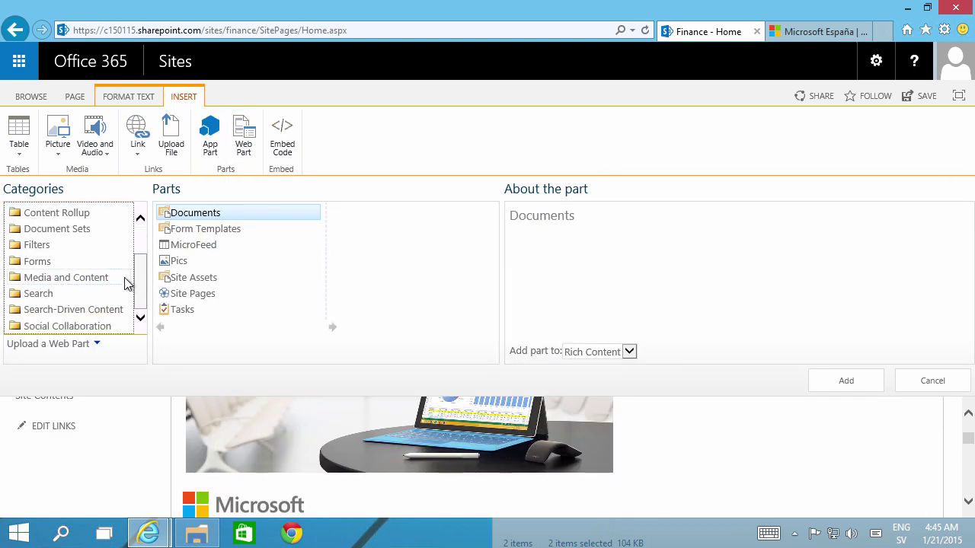
pyautogui.click(94, 280)
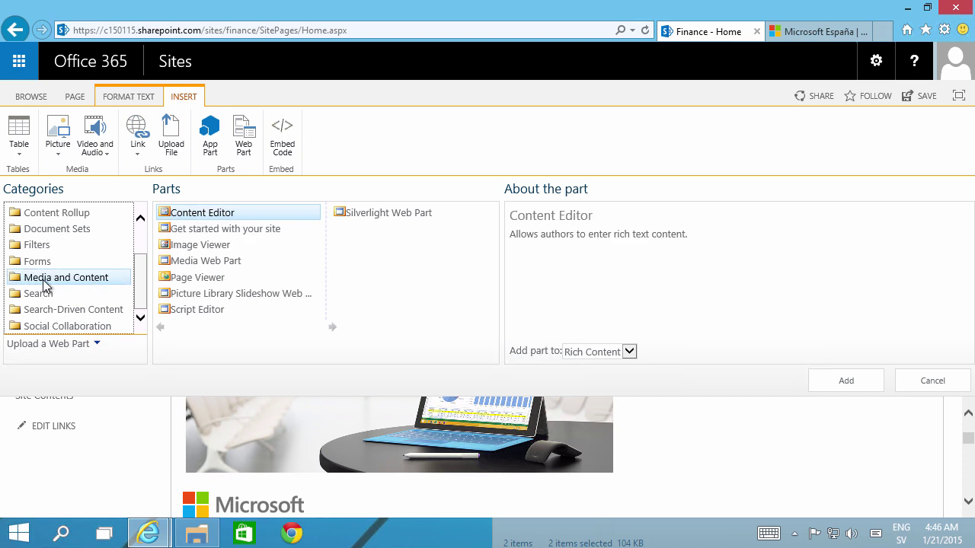
pyautogui.click(212, 251)
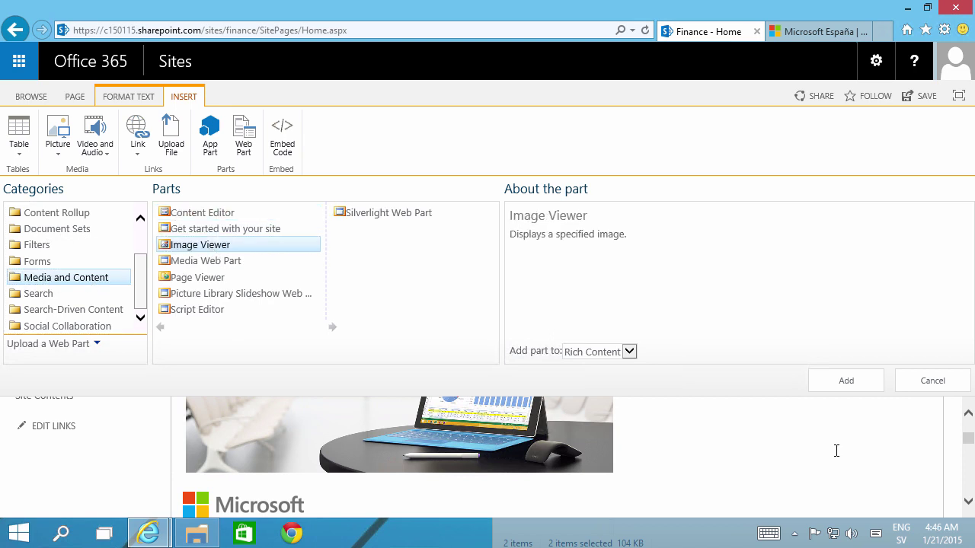
pyautogui.click(847, 383)
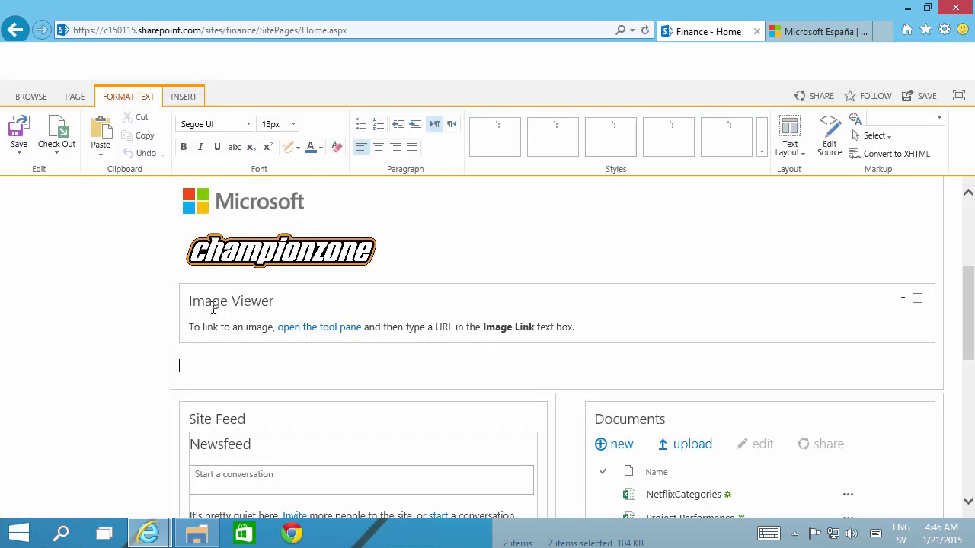
# Open the Image Viewer's Edit Web Part pane, view the Image Link editor, then cancel it unchanged
pyautogui.click(902, 302)
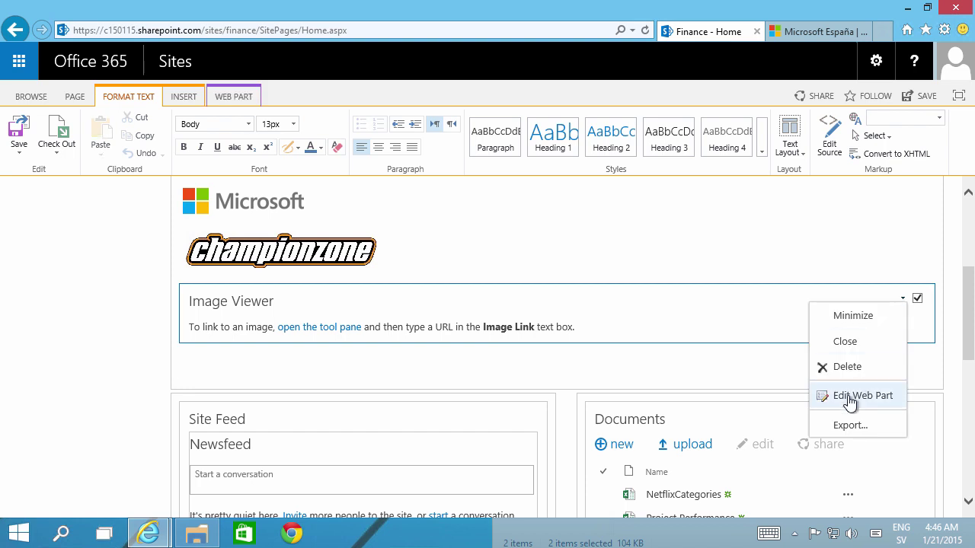
pyautogui.click(850, 398)
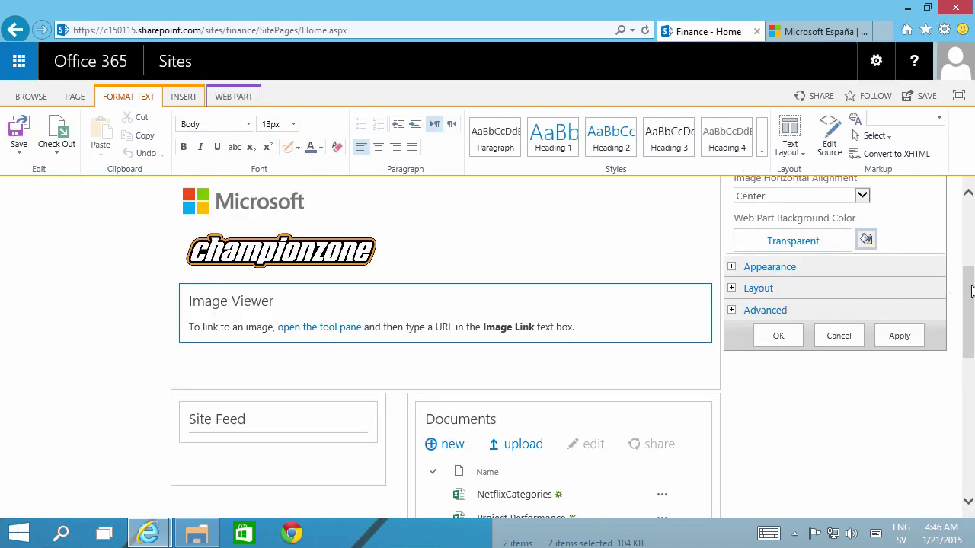
pyautogui.moveTo(972, 289); pyautogui.dragTo(970, 217)
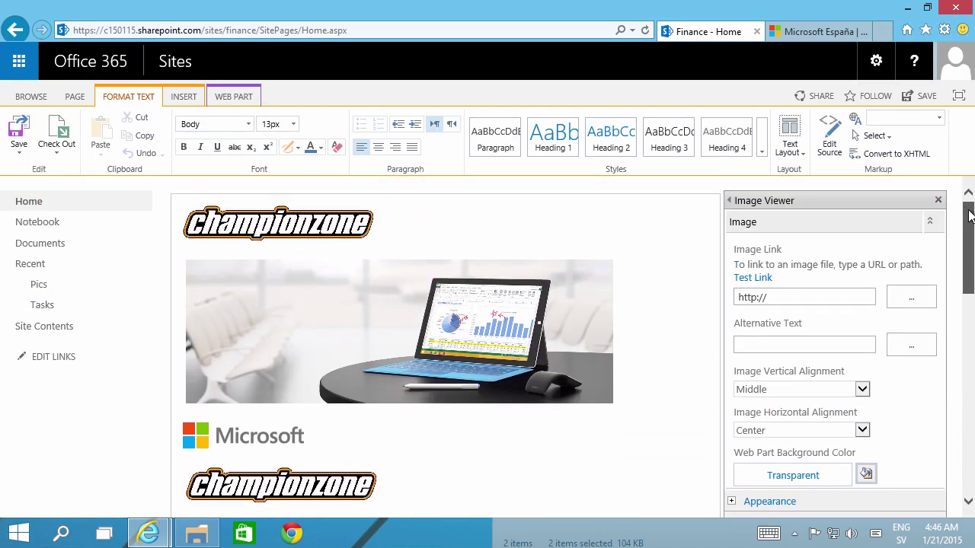
pyautogui.click(916, 301)
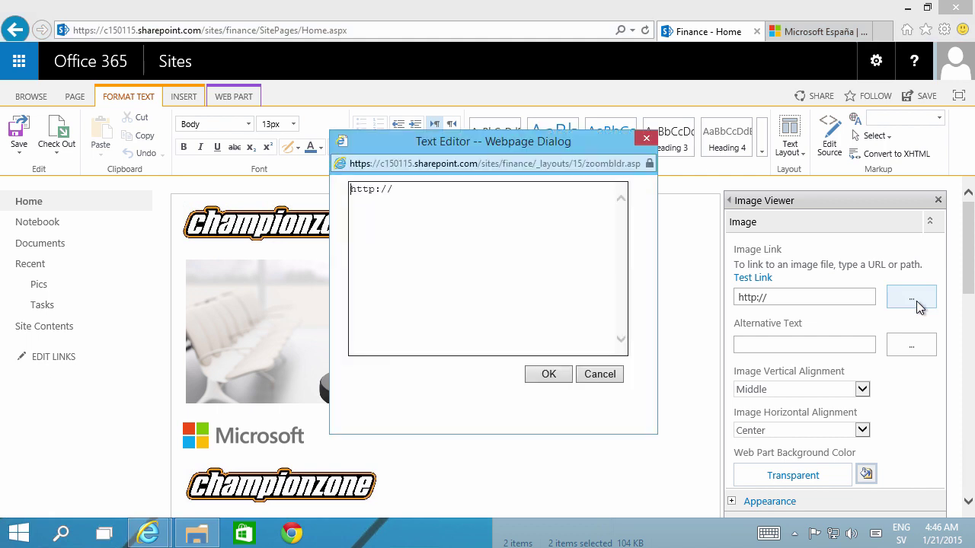
pyautogui.click(428, 196)
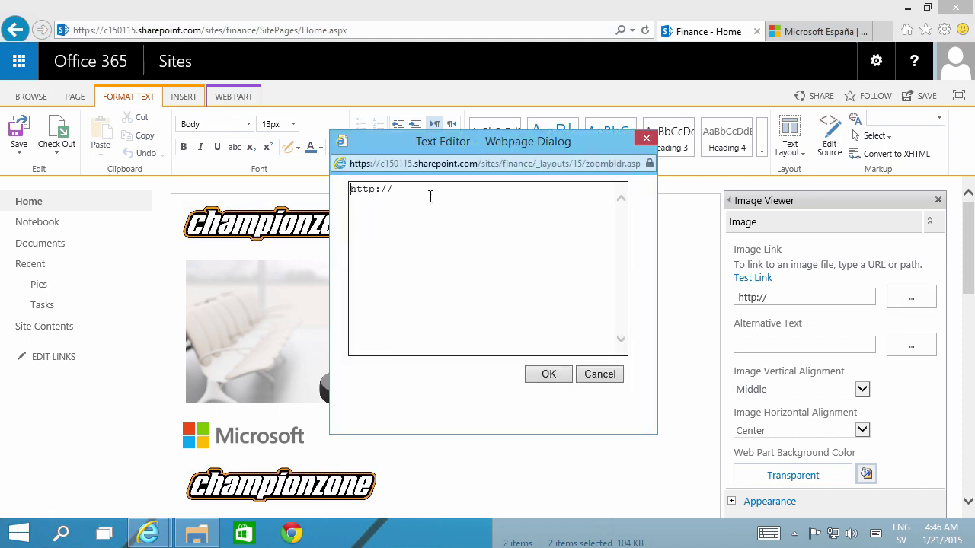
pyautogui.click(602, 375)
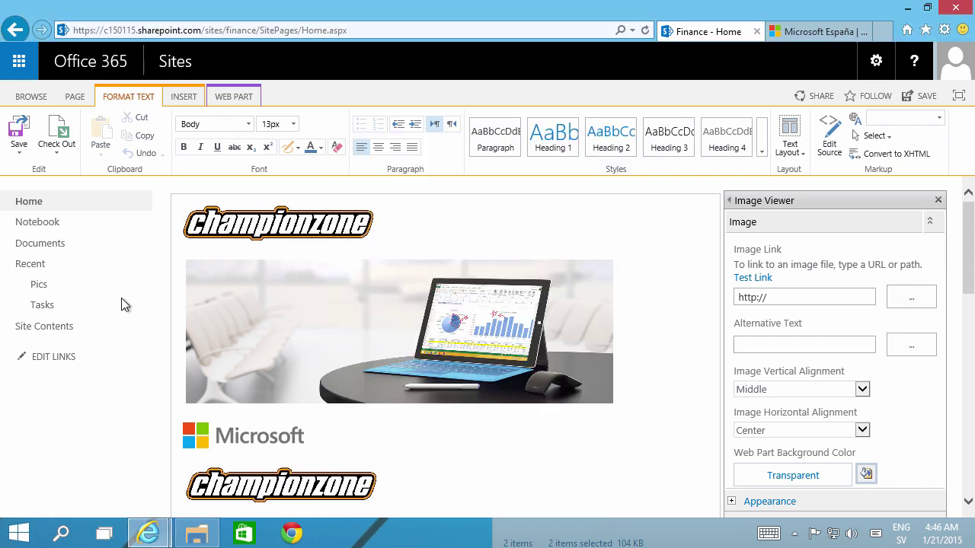
# Copy the file address of 800px-Sample_Floorplan.jpg from the Pics library in a new tab
pyautogui.rightClick(39, 290)
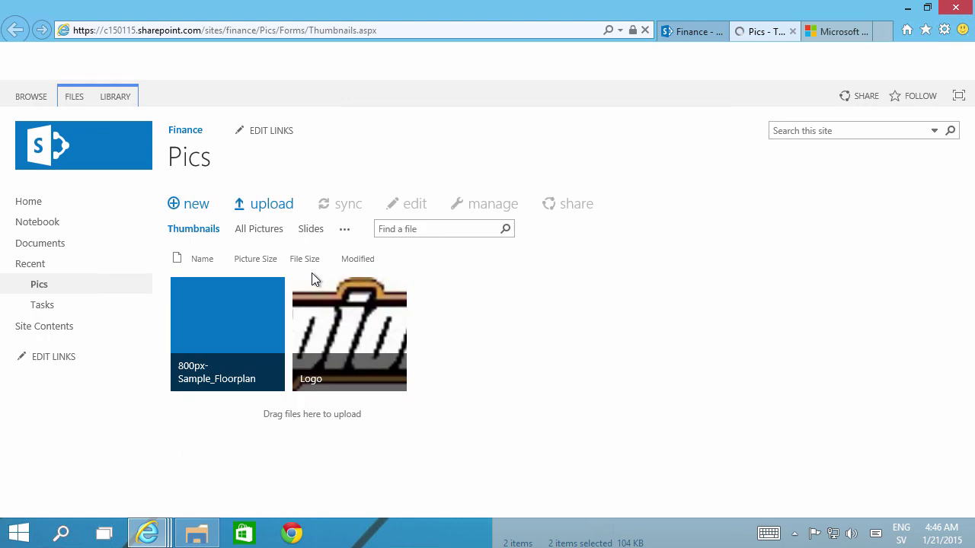
pyautogui.click(223, 344)
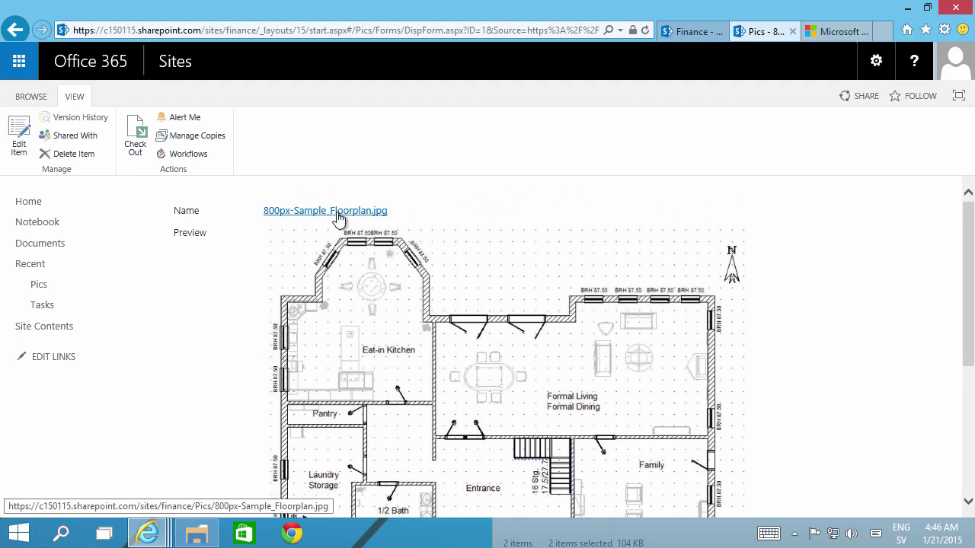
pyautogui.rightClick(339, 218)
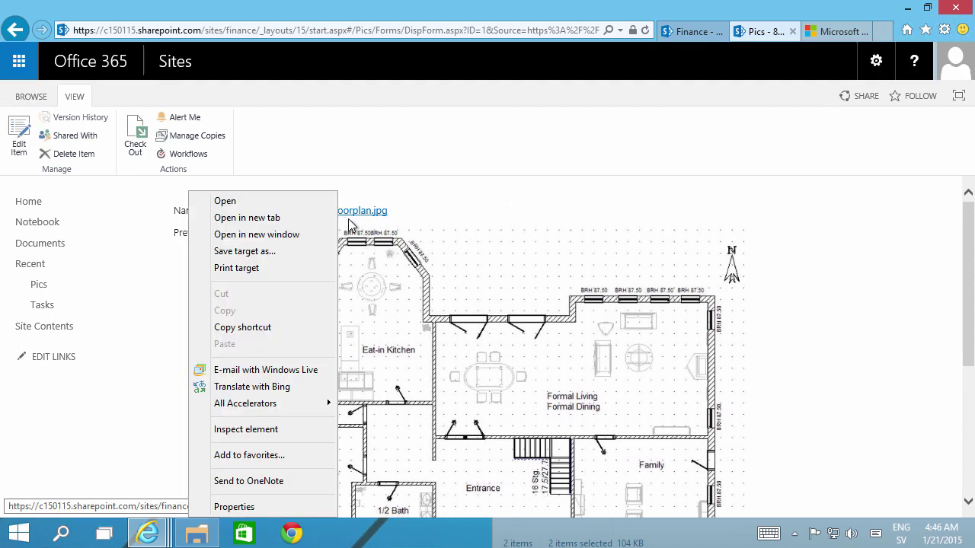
pyautogui.click(271, 330)
# Paste the floorplan address into the Image Viewer's Image Link and apply it
pyautogui.click(695, 34)
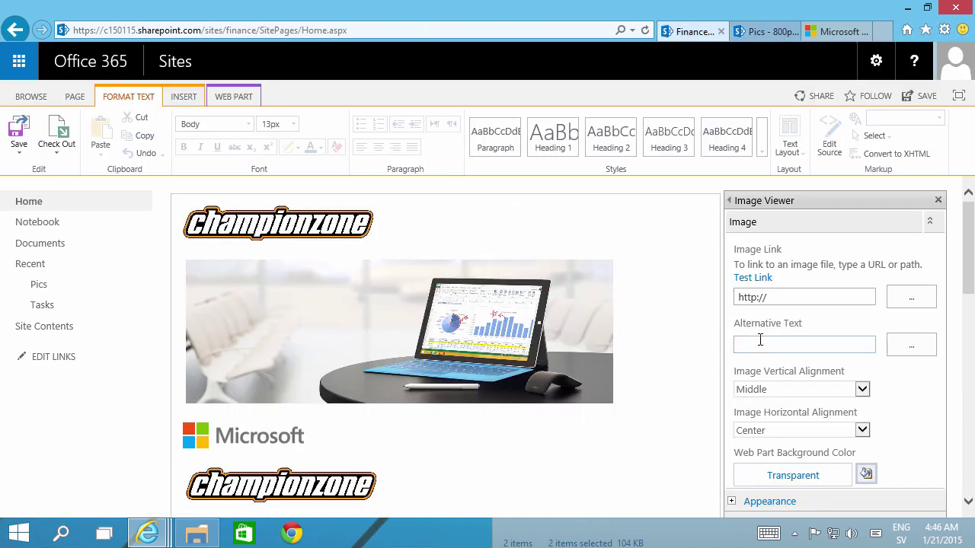
pyautogui.tripleClick(785, 296)
pyautogui.hotkey('ctrl', 'v')
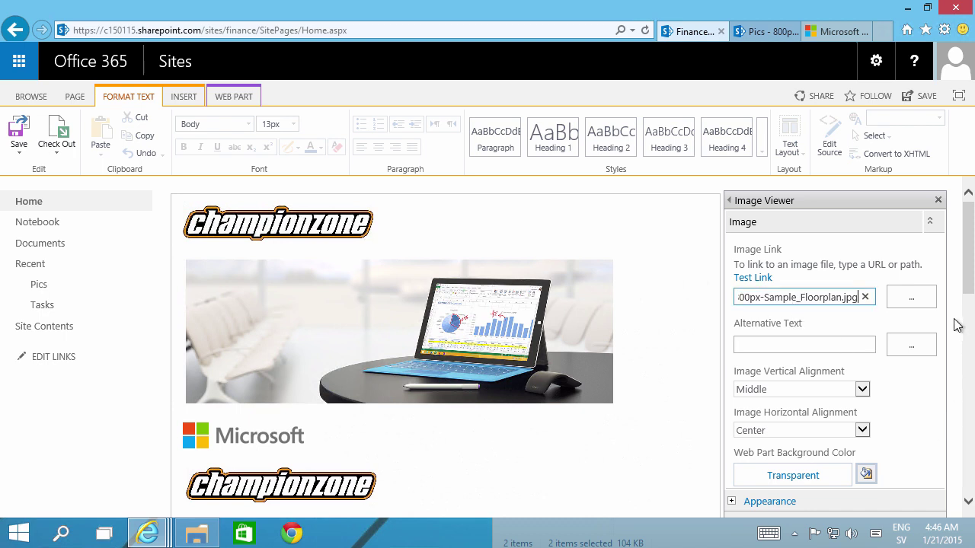
pyautogui.scroll(-3, 965, 287)
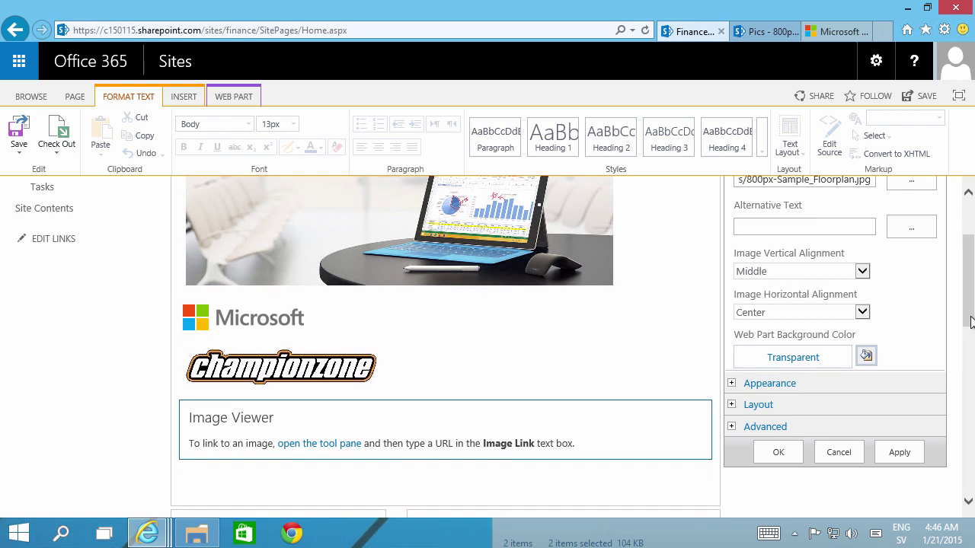
pyautogui.click(899, 453)
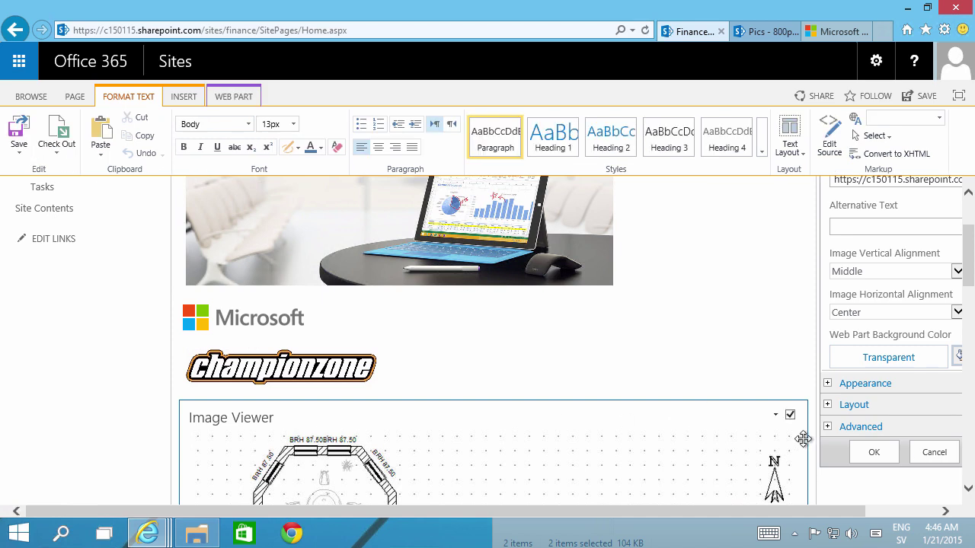
pyautogui.scroll(-3, 969, 259)
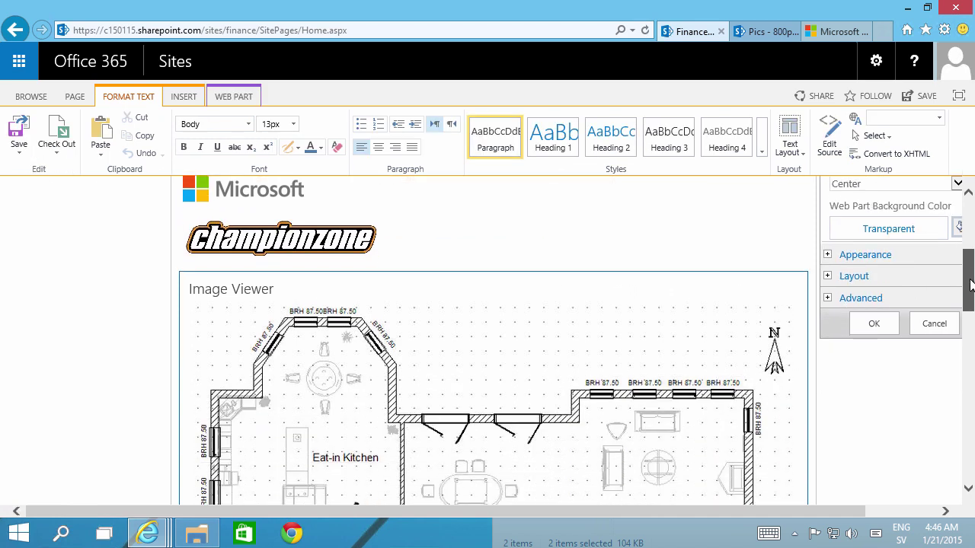
# Save the page, then set the Image Viewer's Appearance Chrome Type to None and apply
pyautogui.click(18, 128)
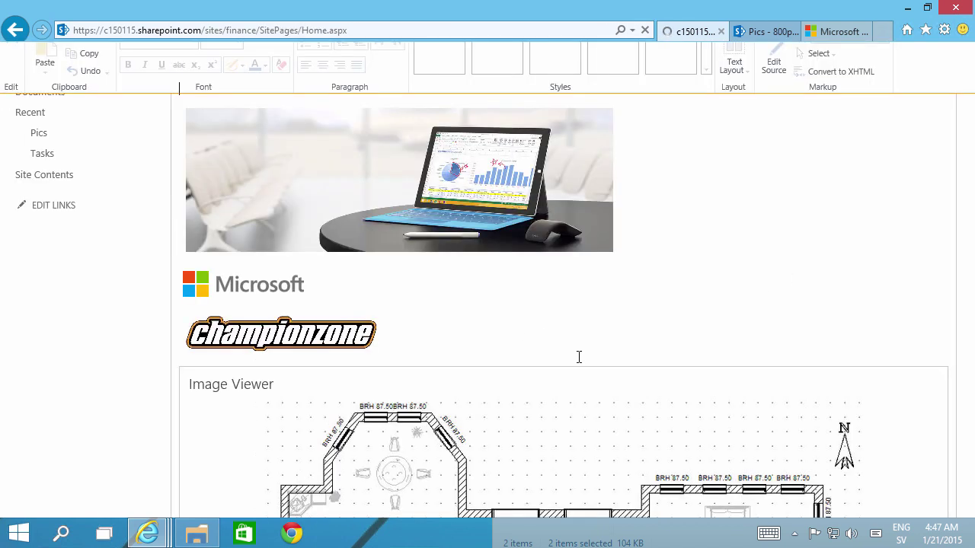
pyautogui.scroll(-4, 871, 380)
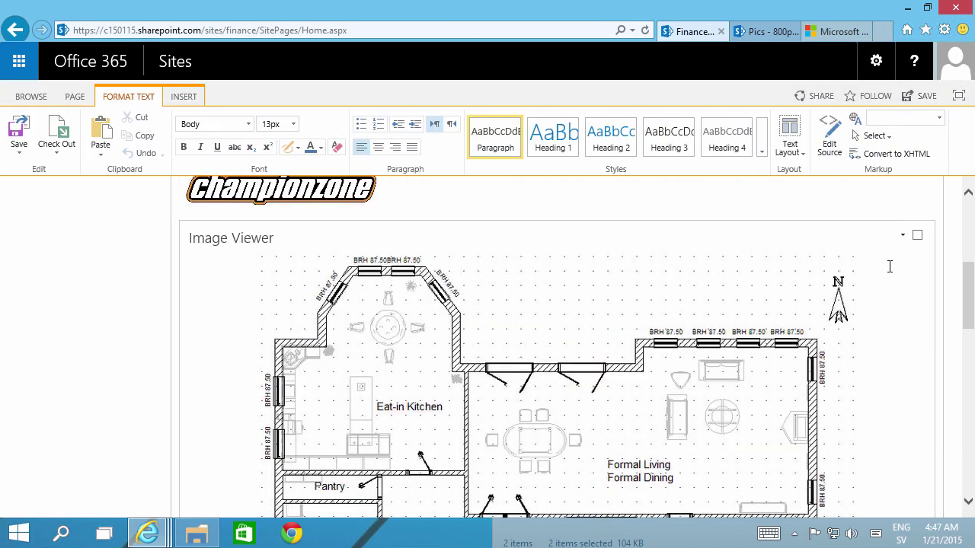
pyautogui.click(901, 287)
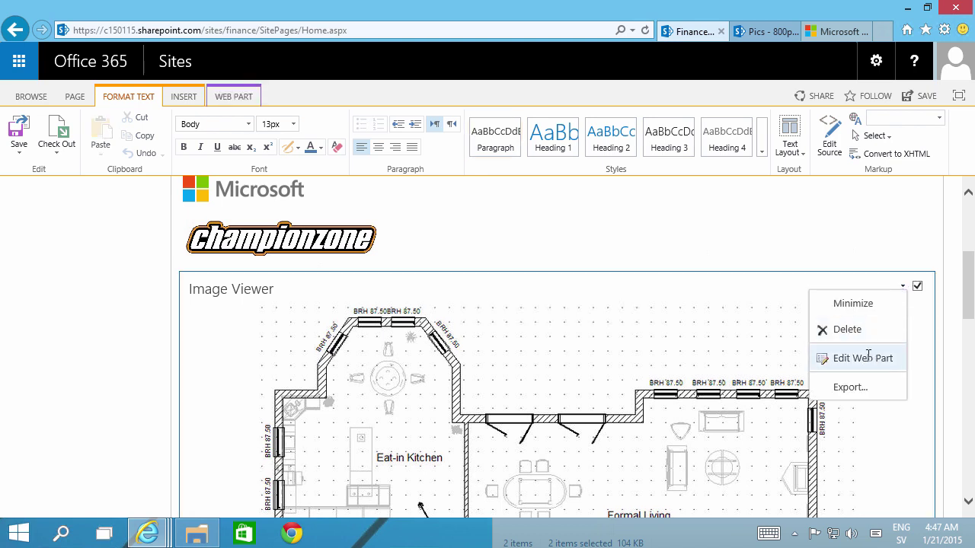
pyautogui.click(868, 359)
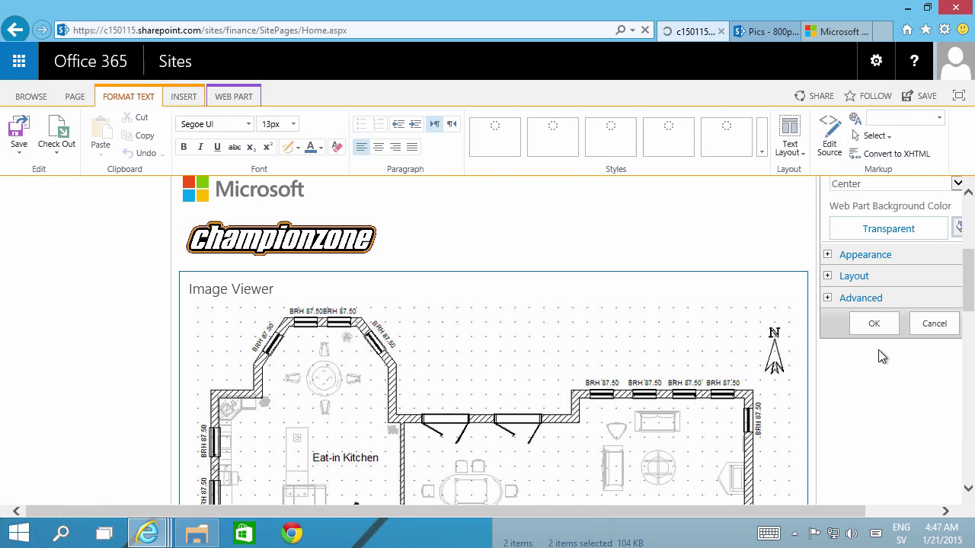
pyautogui.click(828, 255)
pyautogui.scroll(-5, 966, 304)
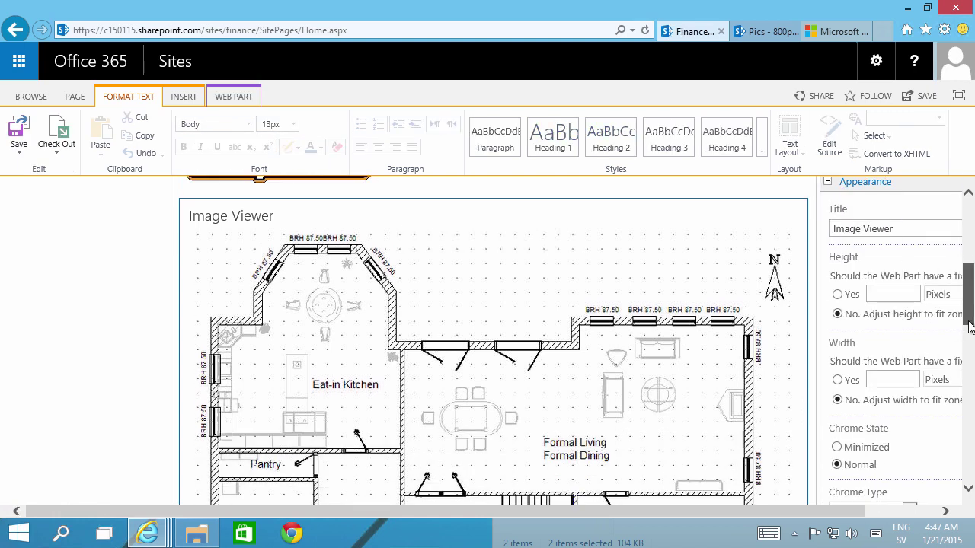
pyautogui.click(885, 294)
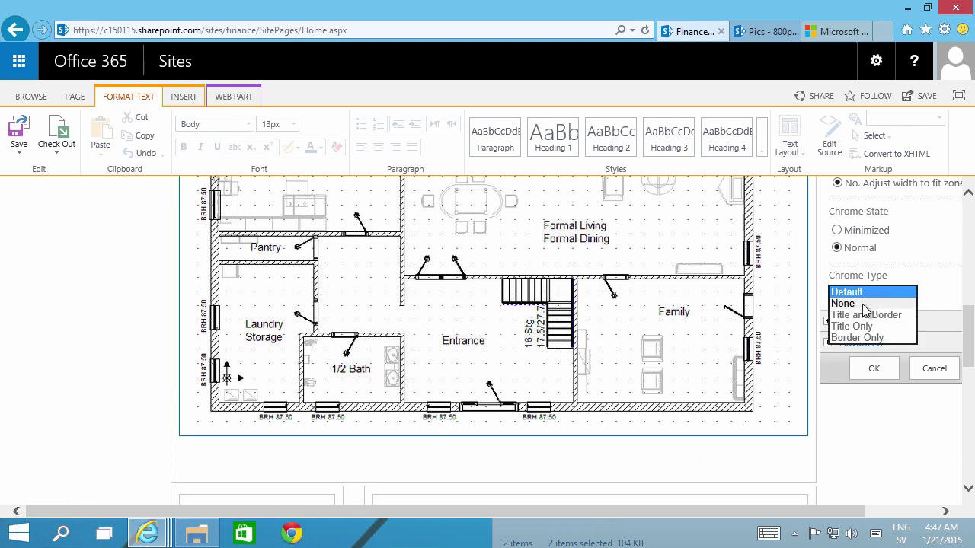
pyautogui.click(859, 304)
pyautogui.click(888, 367)
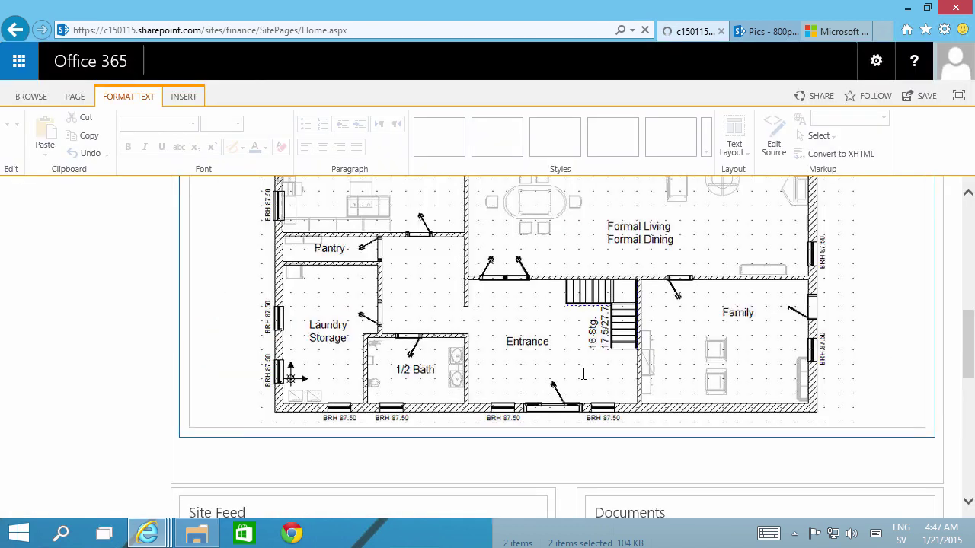
# Add a Picture Library Slideshow Web Part from Media and Content just below the floor plan
pyautogui.scroll(2, 318, 311)
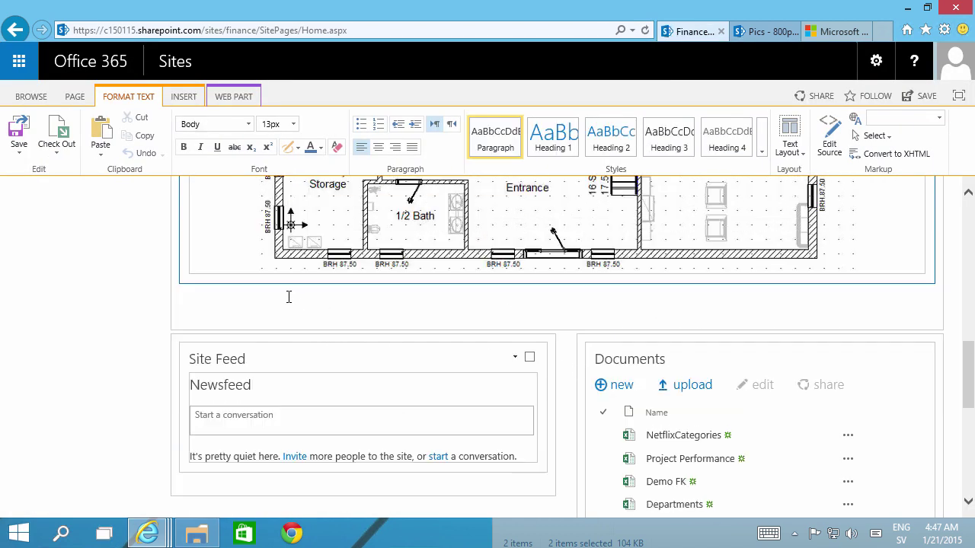
pyautogui.click(238, 350)
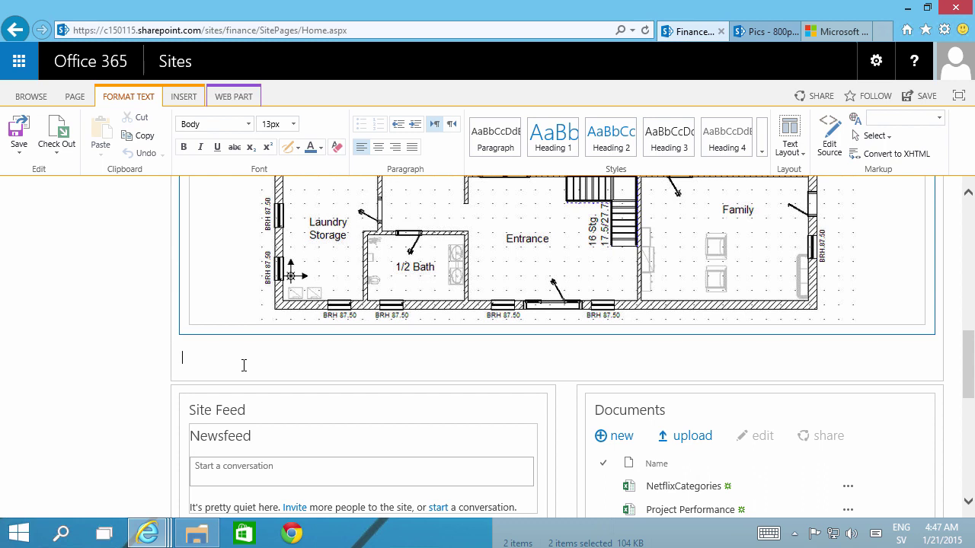
pyautogui.click(196, 97)
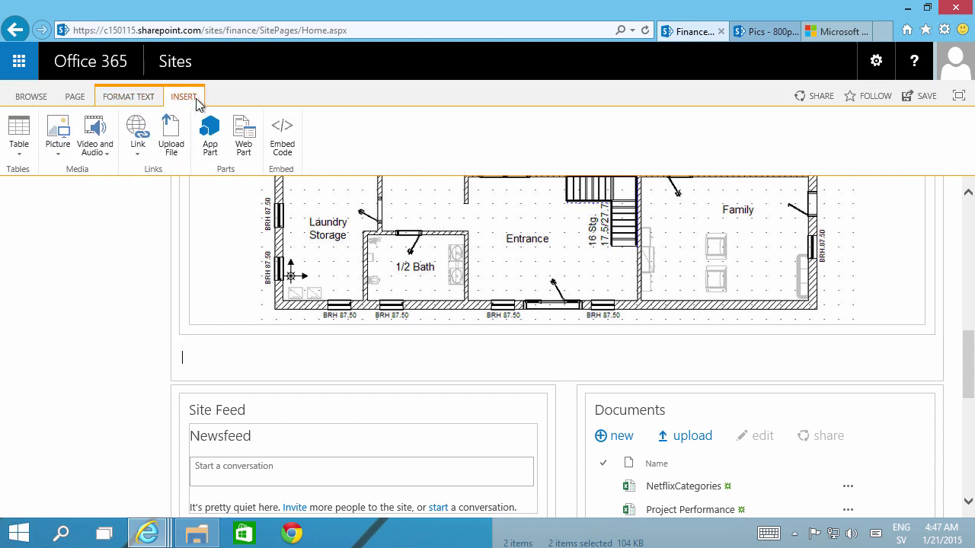
pyautogui.click(255, 146)
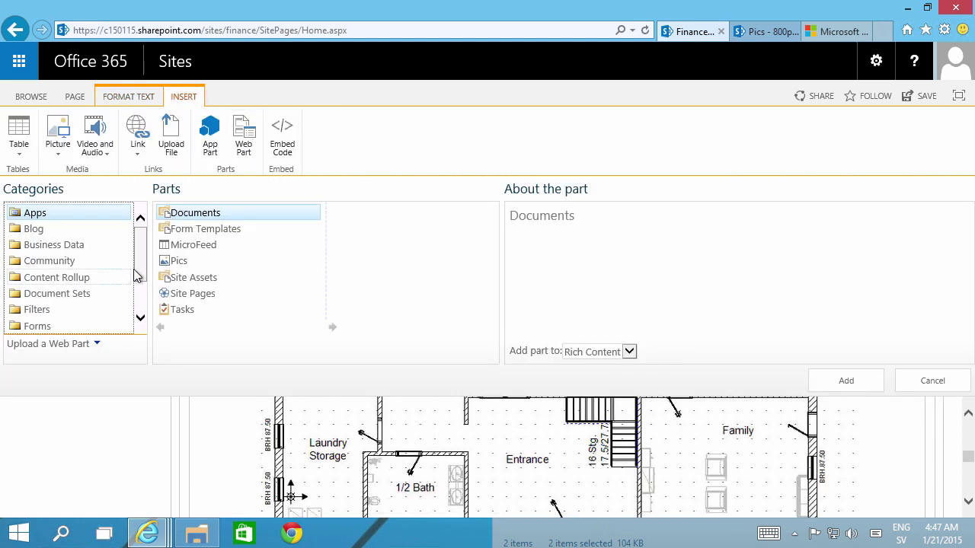
pyautogui.moveTo(135, 276)
pyautogui.mouseDown()
pyautogui.moveTo(146, 313)
pyautogui.moveTo(144, 279)
pyautogui.mouseUp()
pyautogui.scroll(-2, 152, 314)
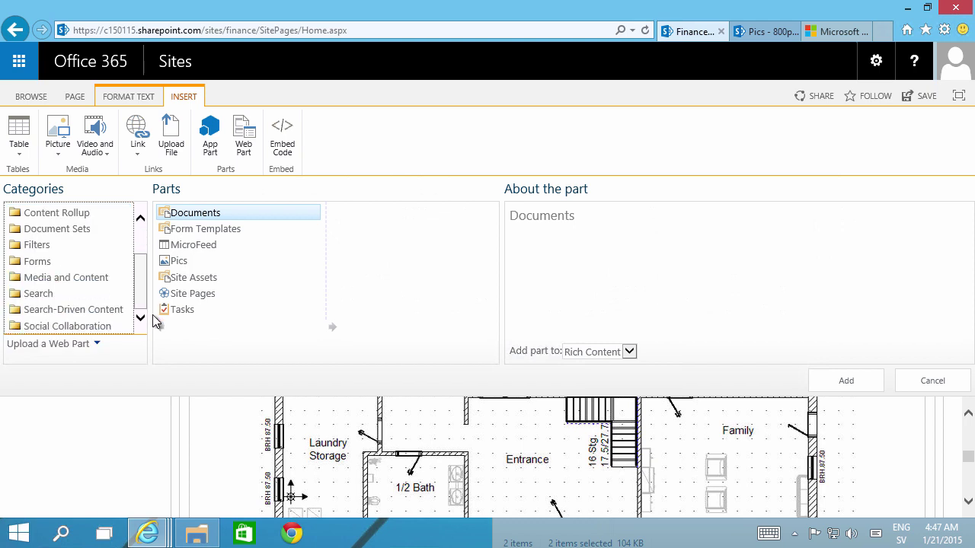
pyautogui.click(85, 281)
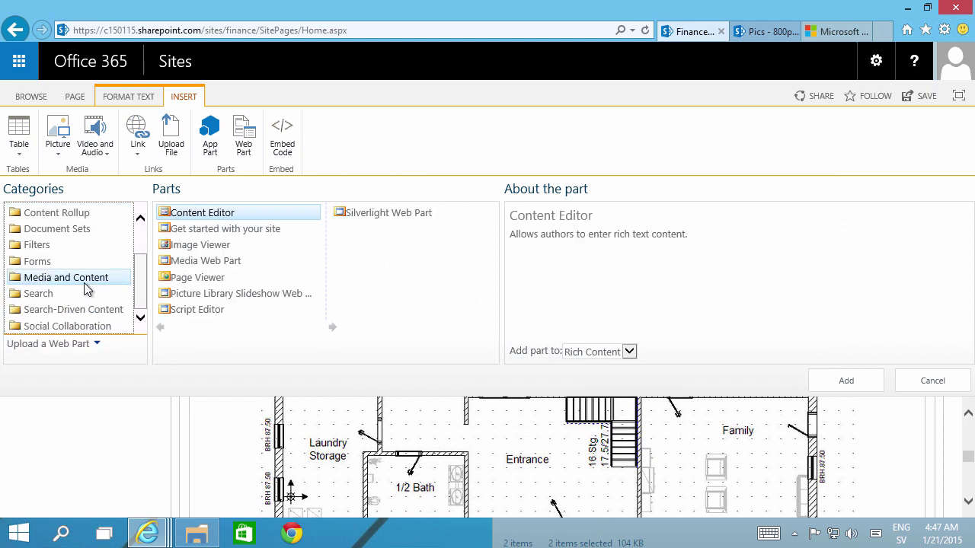
pyautogui.click(216, 298)
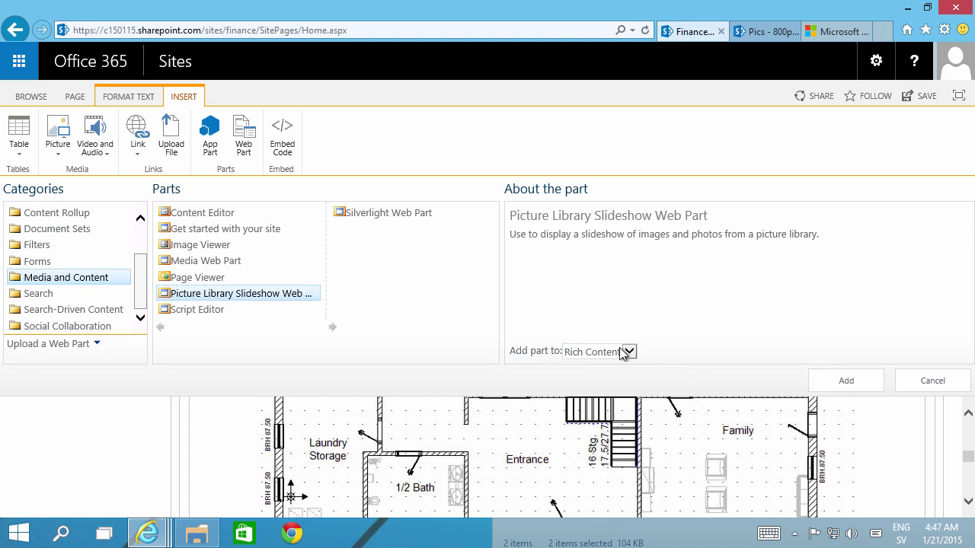
pyautogui.click(841, 383)
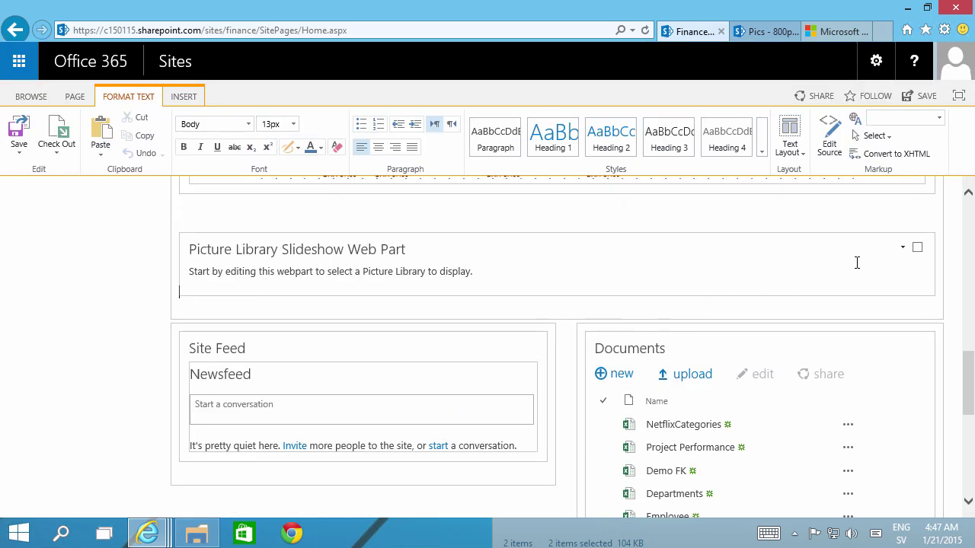
# Configure the slideshow for the Pics library's All Pictures view with a 5-second picture duration
pyautogui.click(900, 249)
pyautogui.click(901, 250)
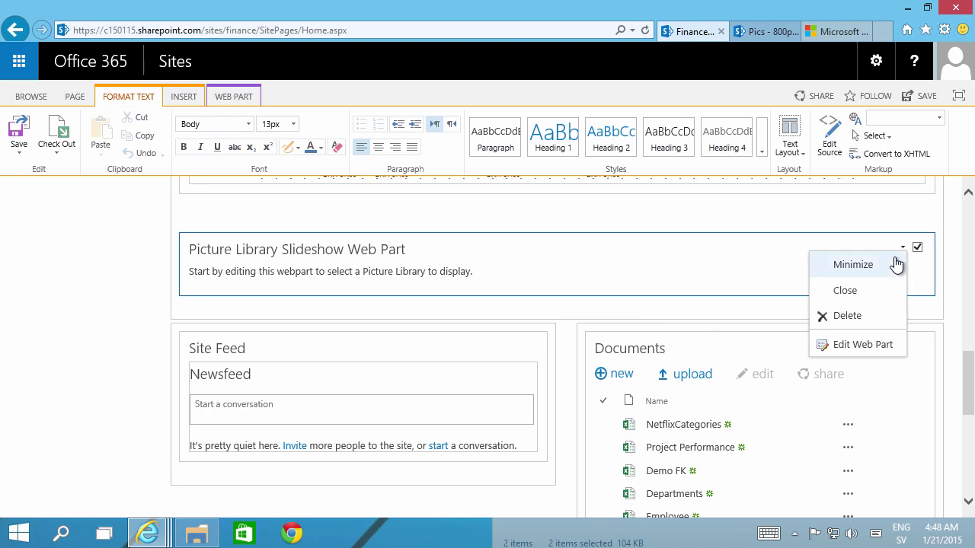
pyautogui.click(862, 347)
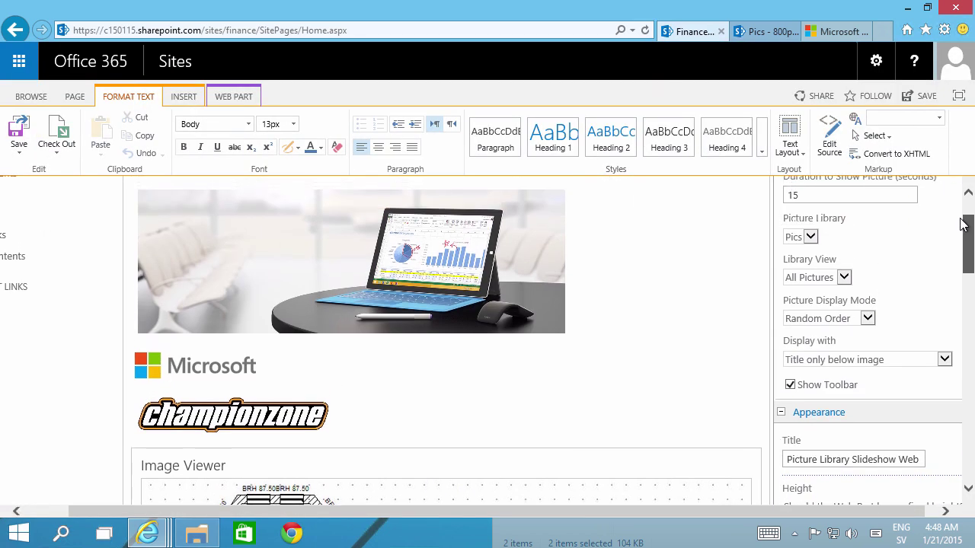
pyautogui.click(810, 256)
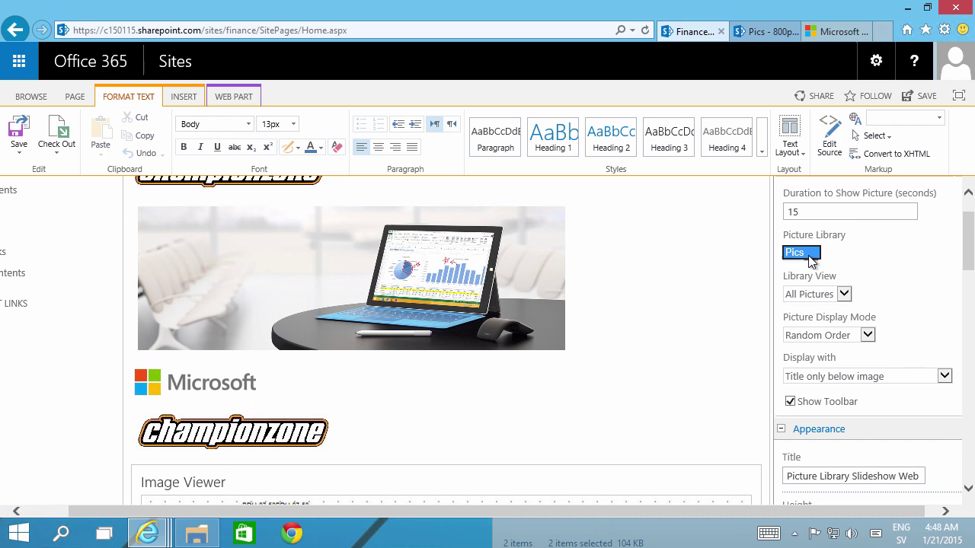
pyautogui.click(810, 256)
pyautogui.click(847, 296)
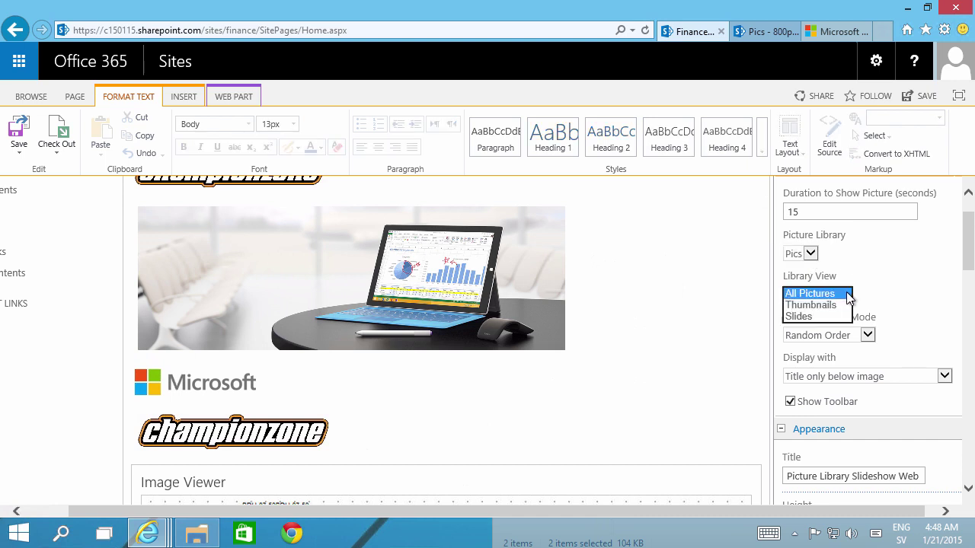
pyautogui.click(844, 294)
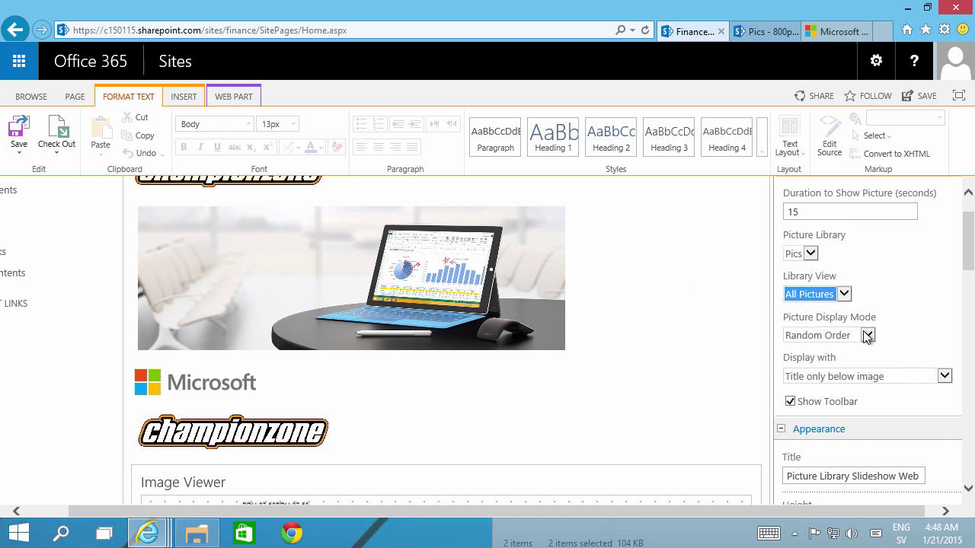
pyautogui.scroll(-3, 798, 402)
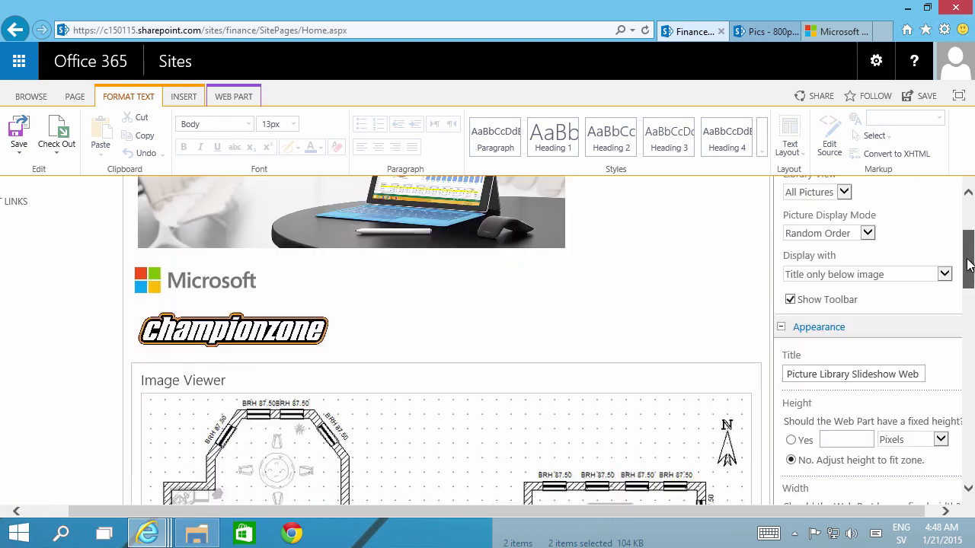
pyautogui.scroll(4, 968, 242)
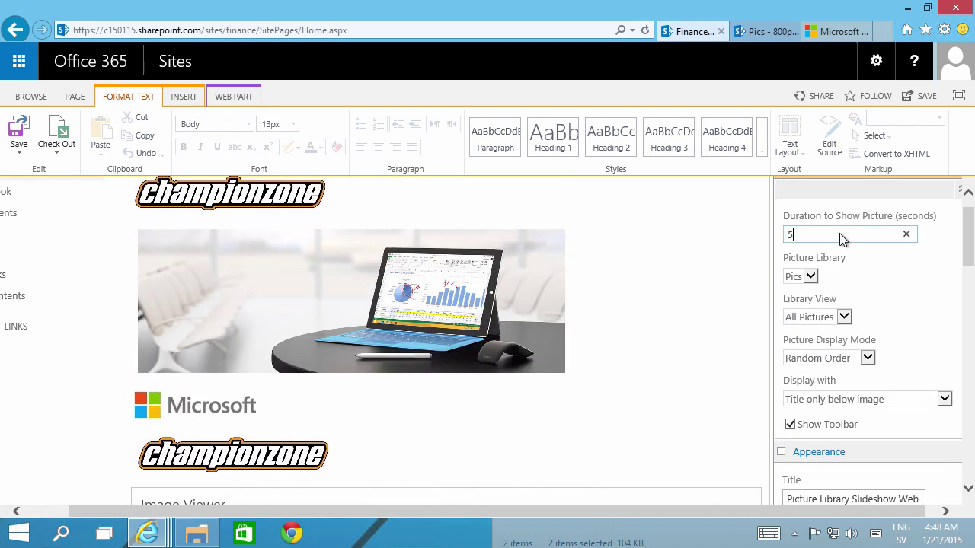
pyautogui.moveTo(967, 238); pyautogui.dragTo(947, 333)
pyautogui.click(816, 195)
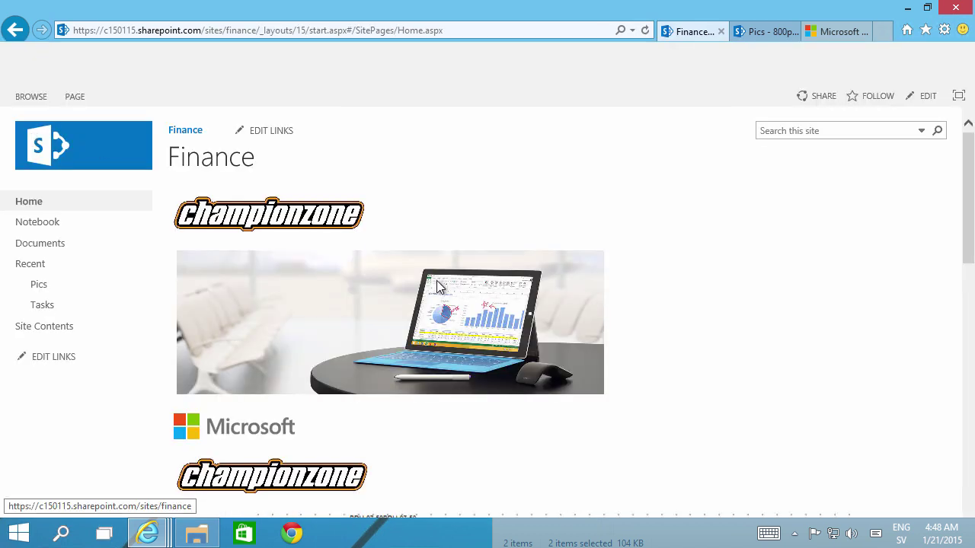
# Step the slideshow back and forth between the floor plan and championzone logo pictures
pyautogui.scroll(-10, 601, 329)
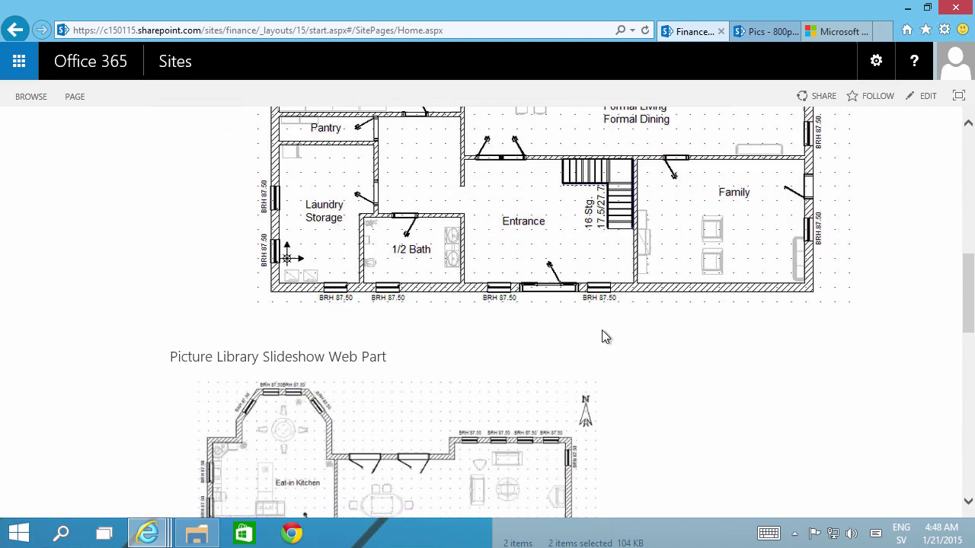
pyautogui.scroll(-3, 602, 336)
pyautogui.scroll(2, 454, 300)
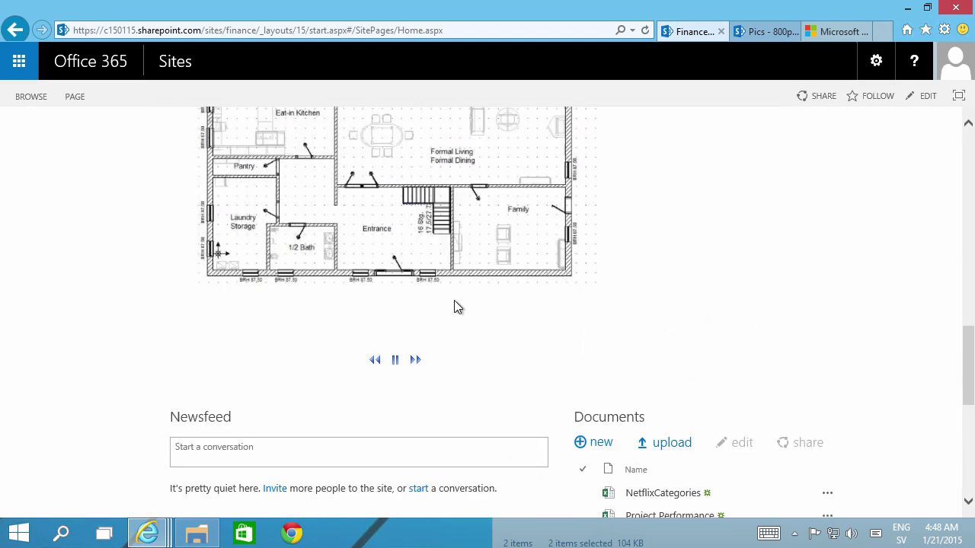
pyautogui.click(415, 361)
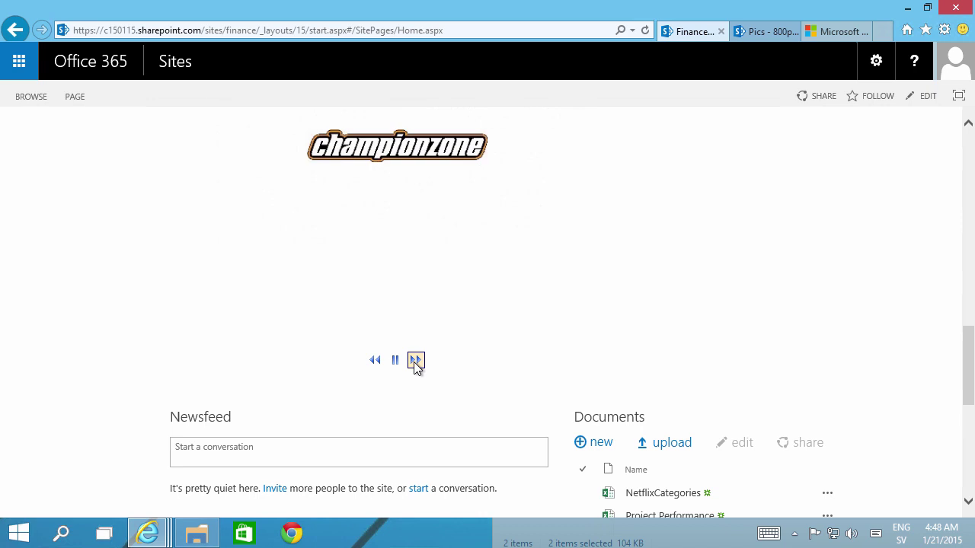
pyautogui.click(378, 363)
pyautogui.click(415, 360)
pyautogui.scroll(2, 429, 312)
pyautogui.scroll(-1, 406, 418)
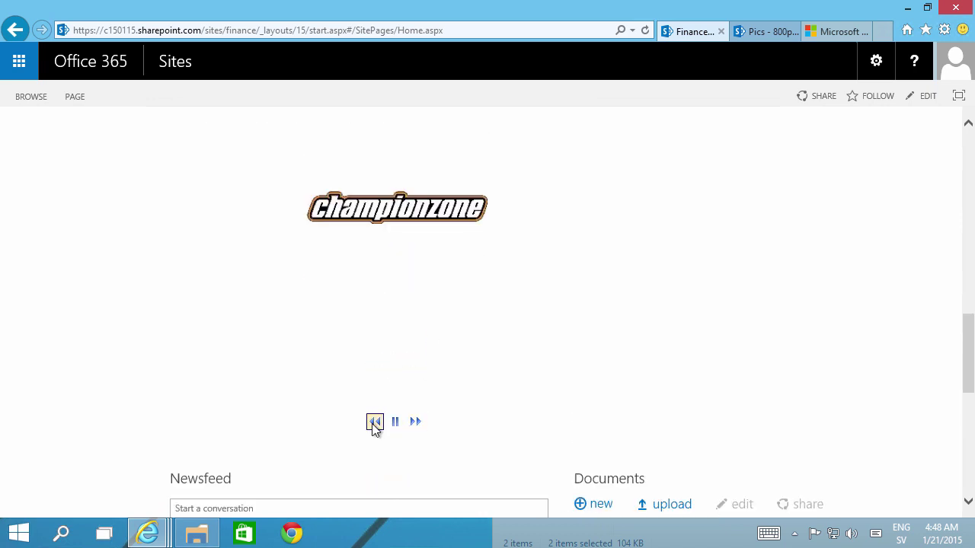
pyautogui.click(373, 424)
pyautogui.click(417, 422)
pyautogui.click(416, 421)
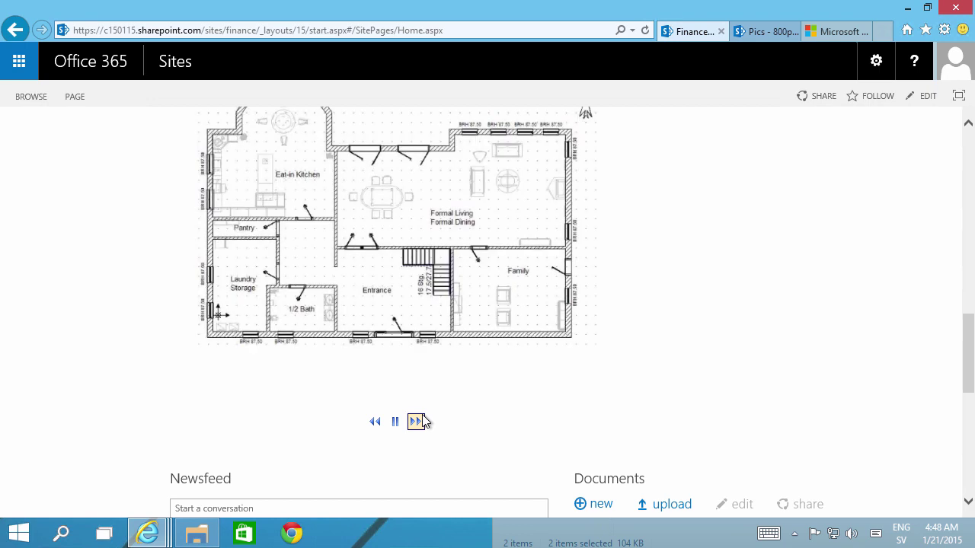
pyautogui.scroll(3, 425, 420)
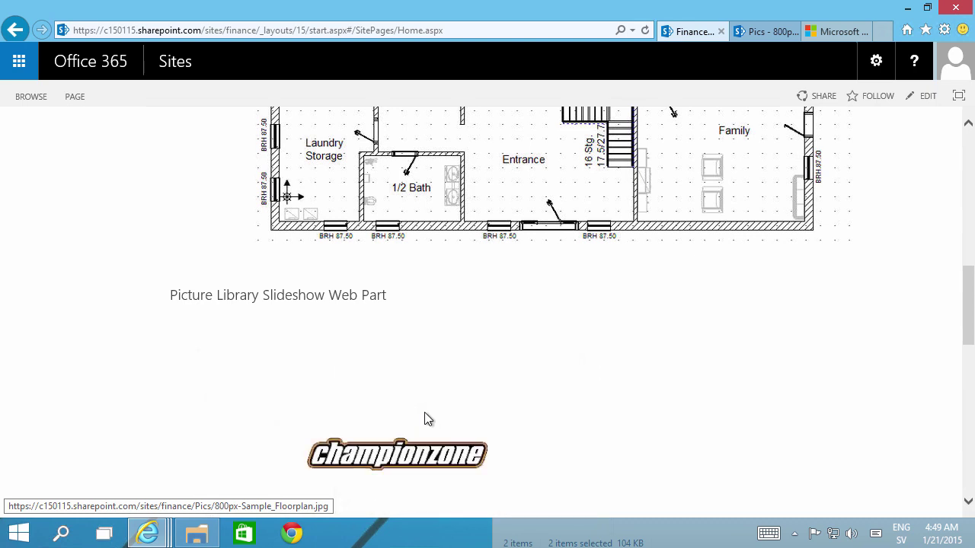
pyautogui.scroll(3, 593, 299)
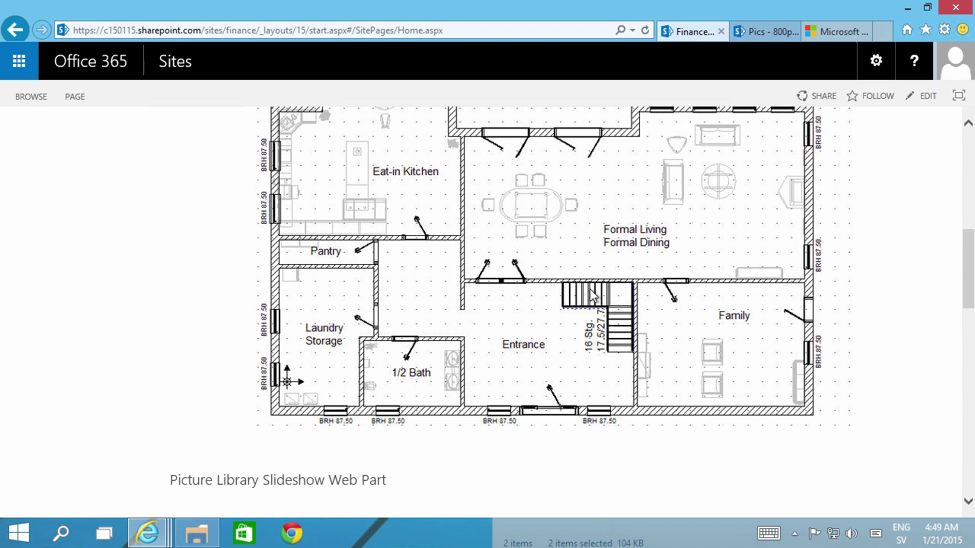